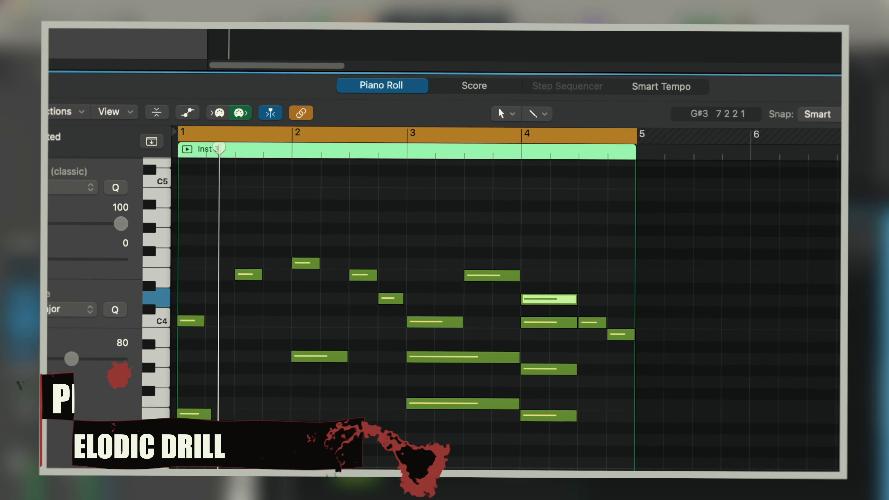
# Step: Move the C3 note of the bar 1 chord up an octave to C4 and play the progression
pyautogui.scroll(-4, 406, 315)
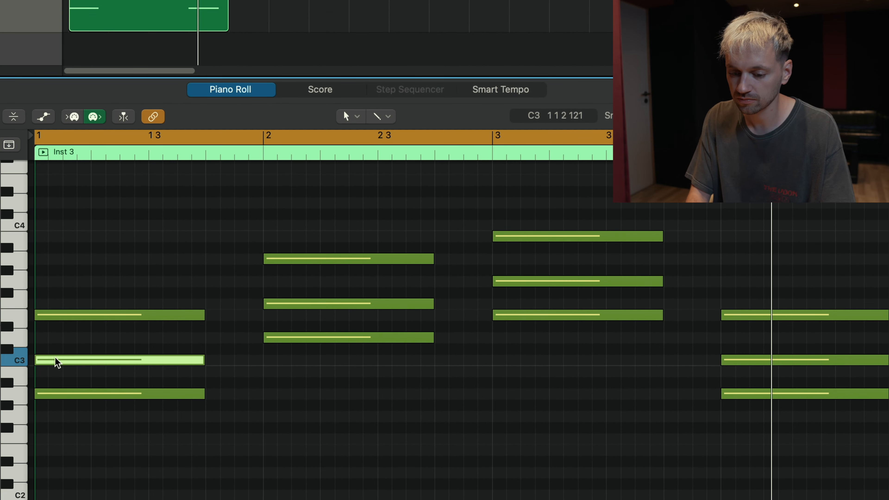
pyautogui.moveTo(57, 362); pyautogui.dragTo(54, 224)
pyautogui.press('space')
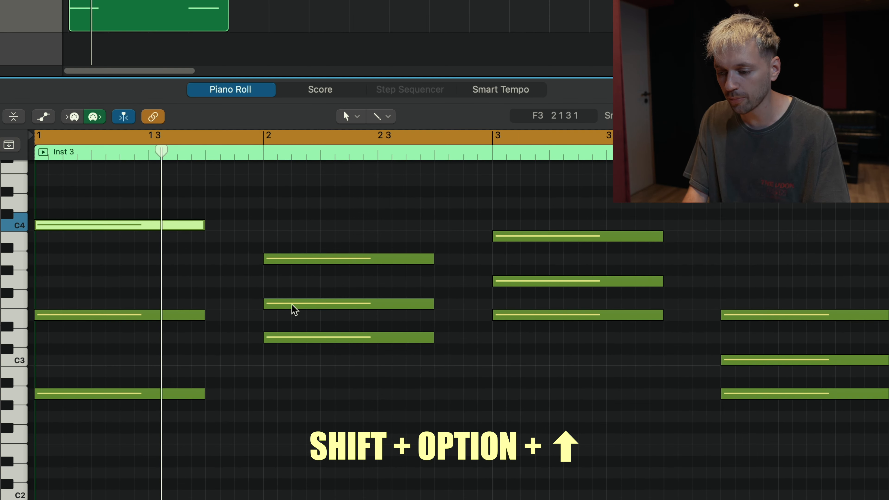
# Step: Transpose the F3 note of the bar 2 chord up an octave to F4 and play the progression
pyautogui.click(444, 380)
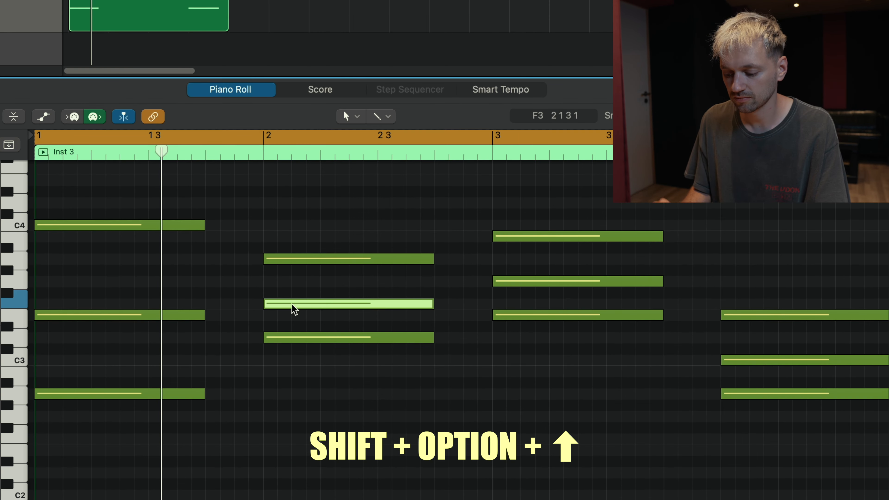
pyautogui.hotkey('shift', 'alt', 'Up')
pyautogui.press('space')
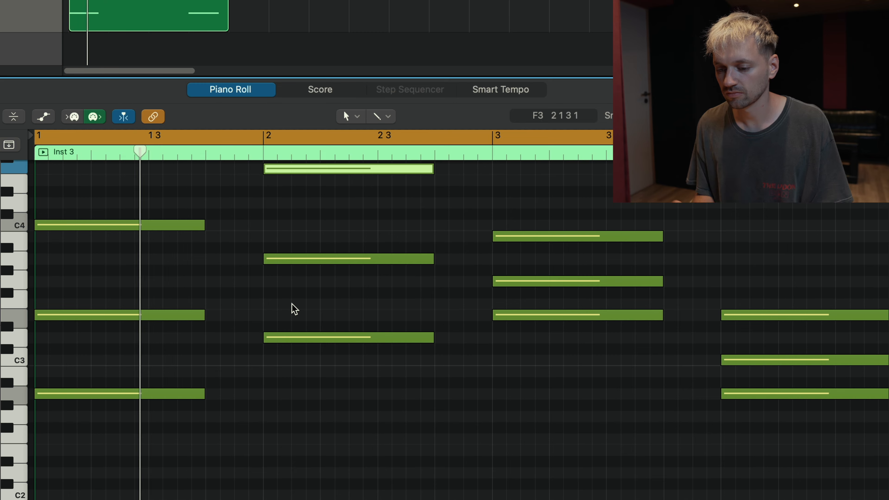
# Step: Transpose the A2 and C3 notes of the bar 4 chord up an octave to A3 and C4
pyautogui.hscroll(5, 448, 322)
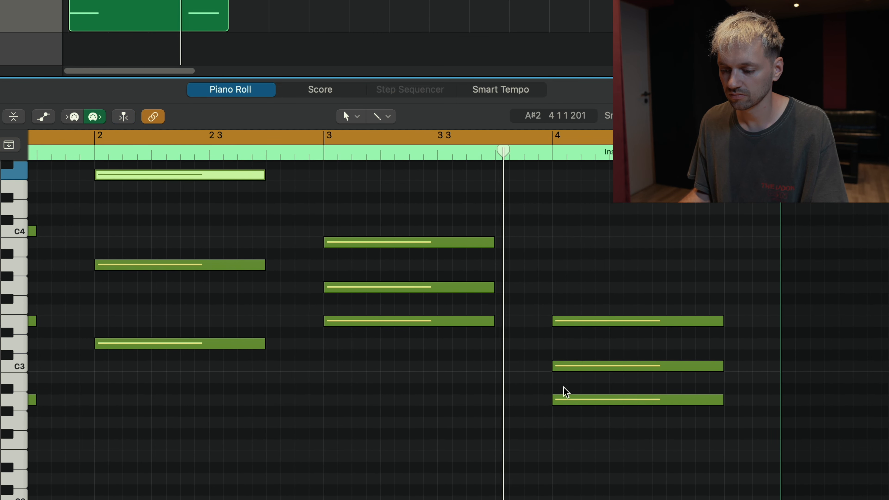
pyautogui.click(570, 401)
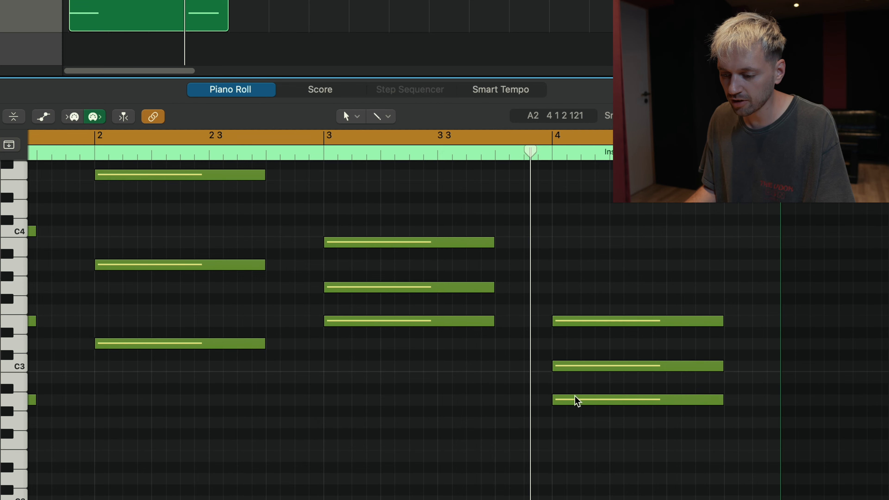
pyautogui.click(575, 400)
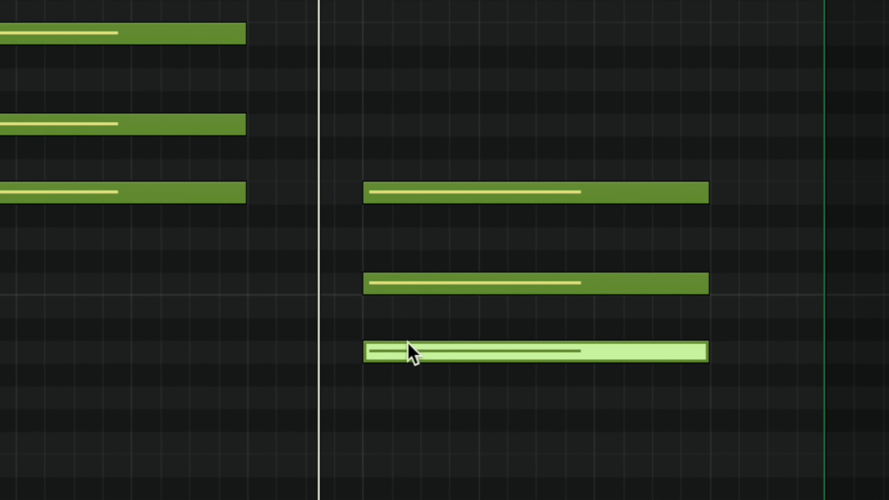
pyautogui.hotkey('shift', 'alt', 'Up')
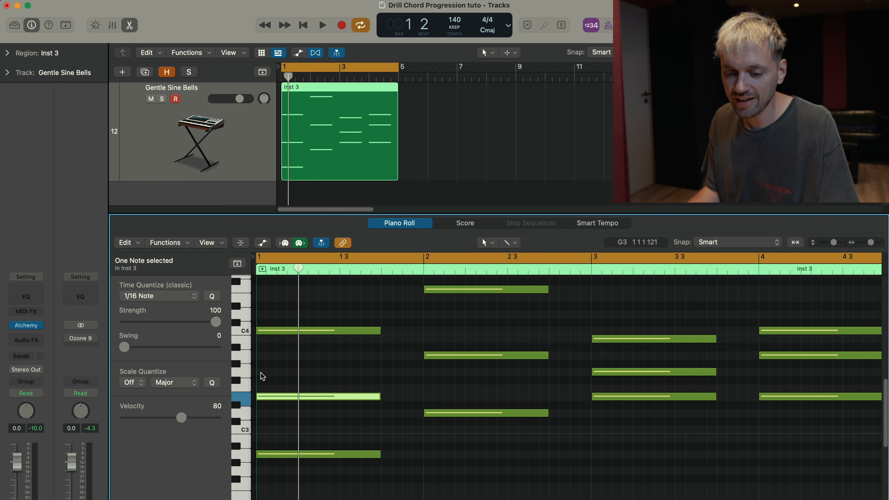
# Step: Add an A3 note to the bar 1 chord and audition its four notes from lowest to highest
pyautogui.keyDown('super'); pyautogui.click(260, 356); pyautogui.keyUp('super')
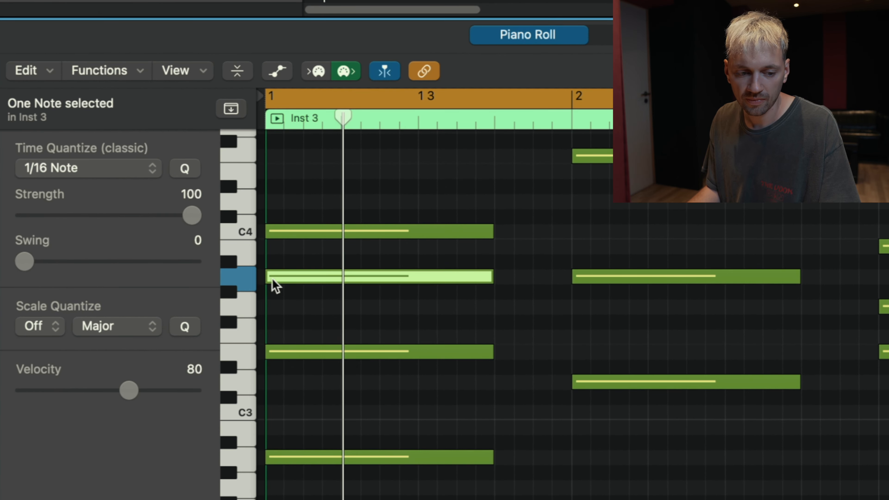
pyautogui.click(327, 456)
pyautogui.click(331, 351)
pyautogui.click(336, 277)
pyautogui.click(333, 230)
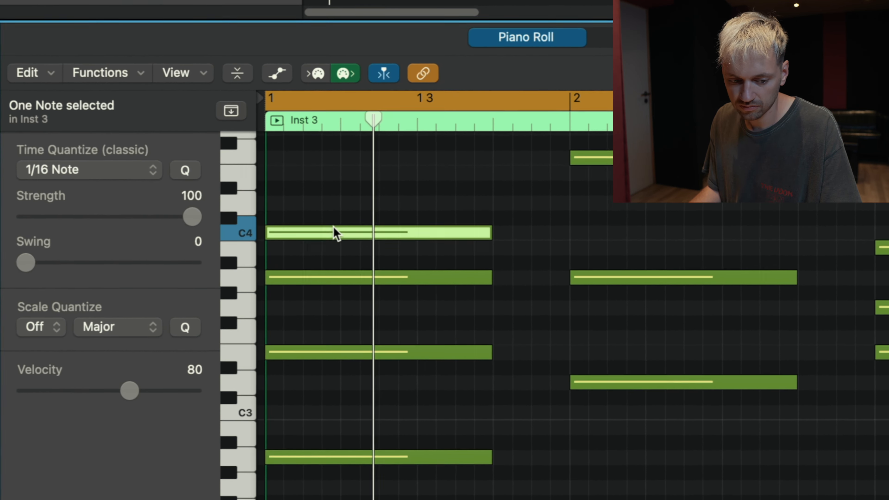
# Step: Copy the F4 note of the bar 2 chord down an octave to F3 and audition the chord's four notes
pyautogui.click(228, 211)
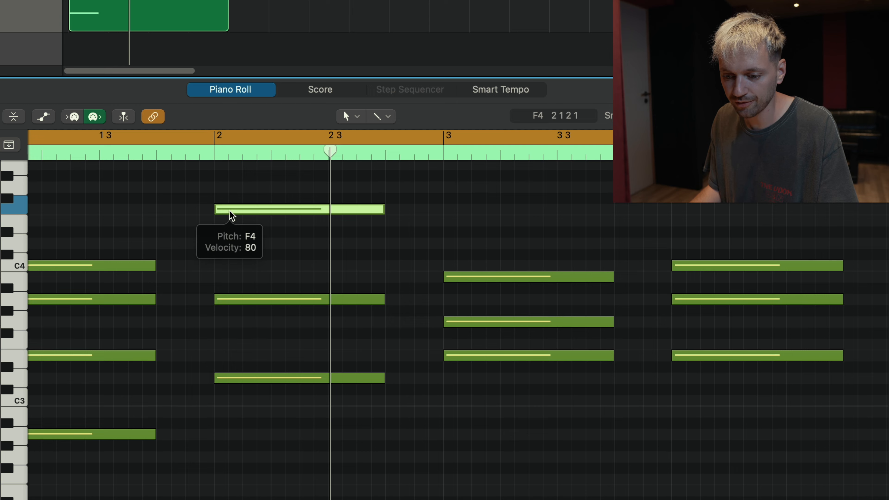
pyautogui.moveTo(228, 211); pyautogui.dragTo(224, 343)
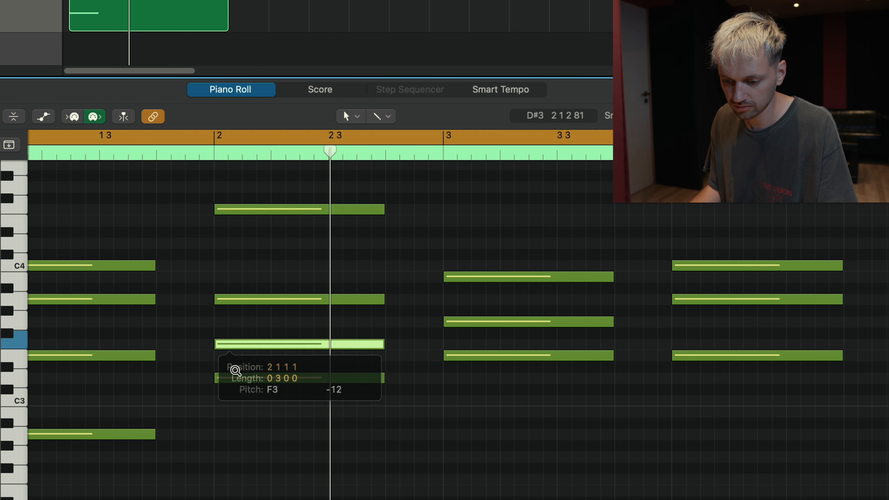
pyautogui.click(237, 378)
pyautogui.click(237, 345)
pyautogui.click(234, 299)
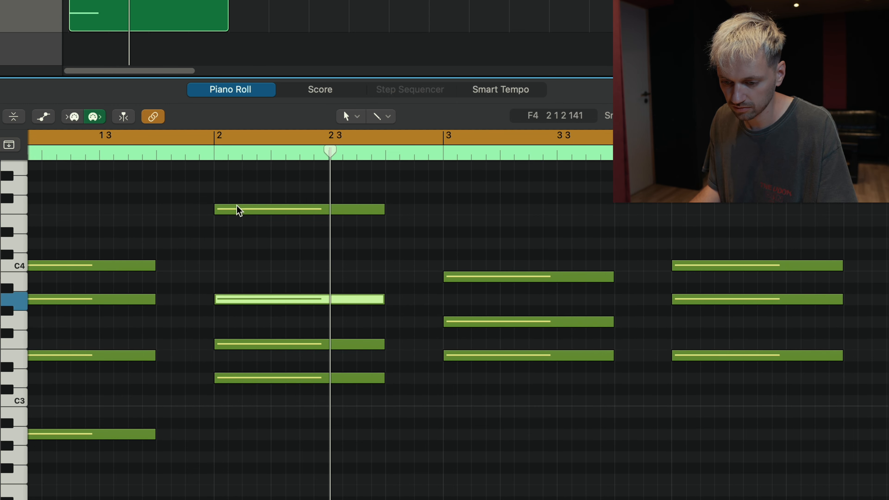
pyautogui.click(238, 209)
pyautogui.press('space')
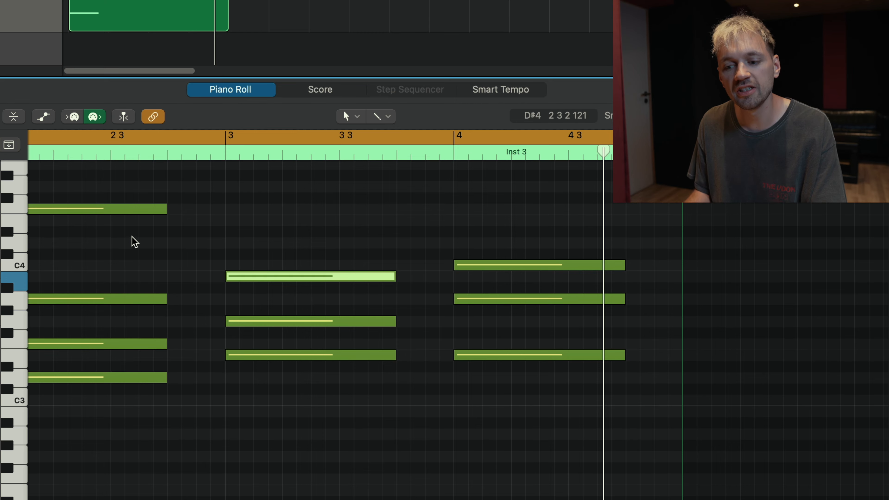
# Step: Copy the B3 note of the bar 3 chord up to D4 and add a C3 note beneath the bar 4 chord
pyautogui.moveTo(234, 276); pyautogui.dragTo(242, 246)
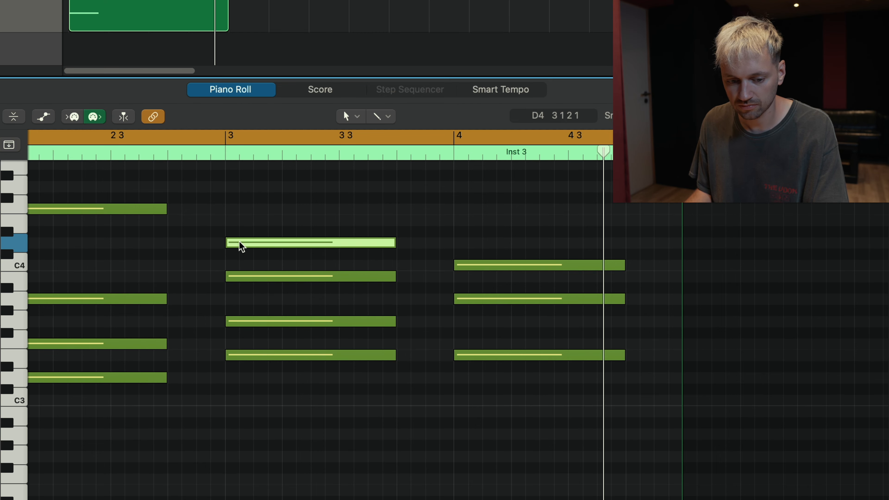
pyautogui.hscroll(5, 452, 388)
pyautogui.click(404, 409)
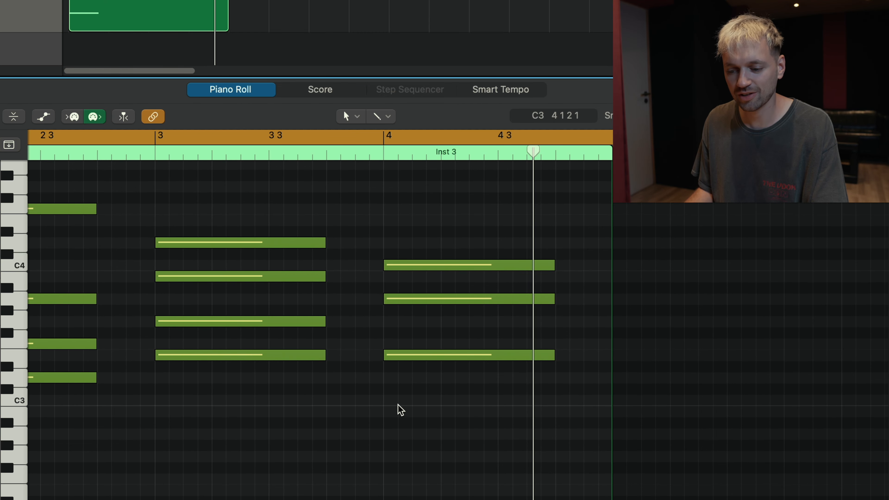
pyautogui.click(387, 402)
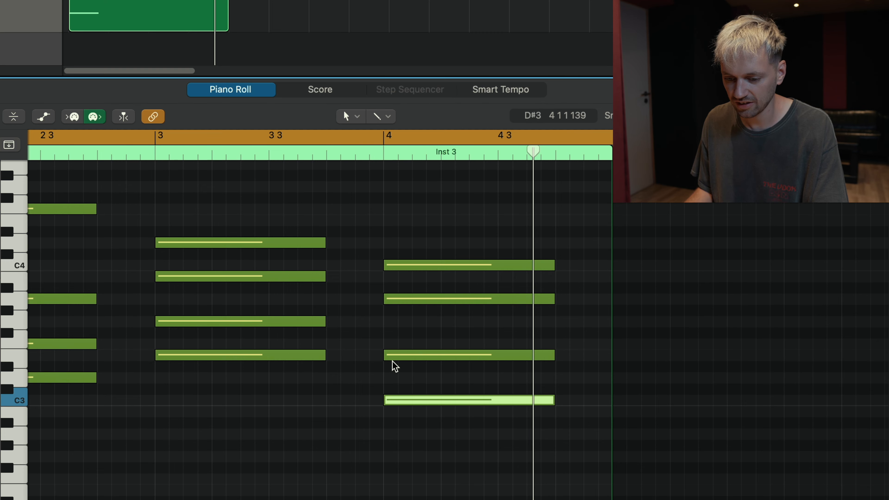
# Step: Audition the upper three notes of the bar 4 chord one by one
pyautogui.click(398, 356)
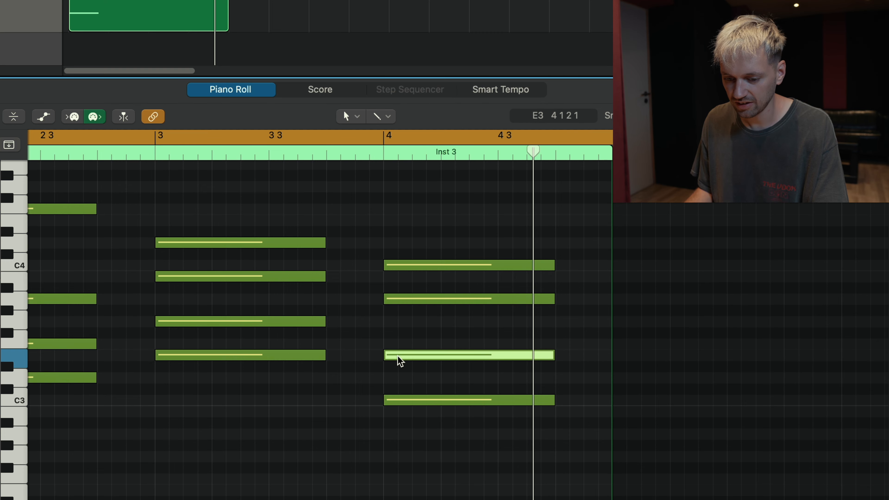
pyautogui.click(405, 299)
pyautogui.click(415, 267)
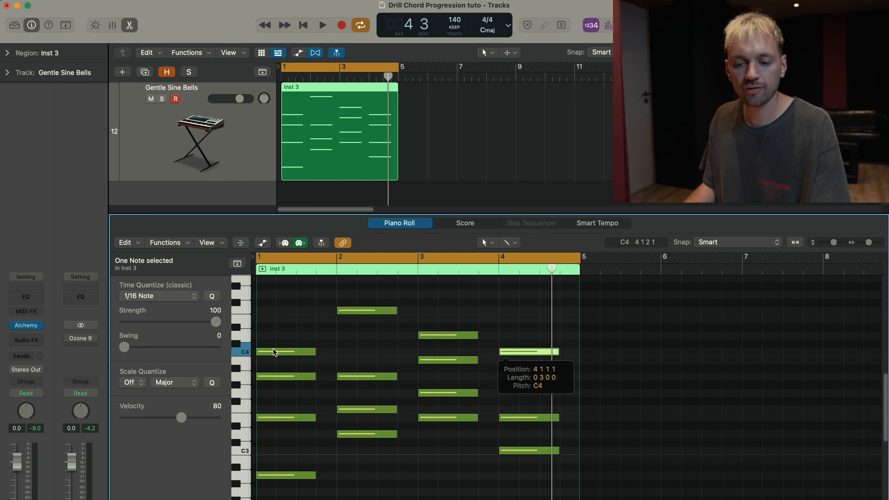
# Step: Audition the top note of each of the four chords, clear the selection and play the progression
pyautogui.click(275, 352)
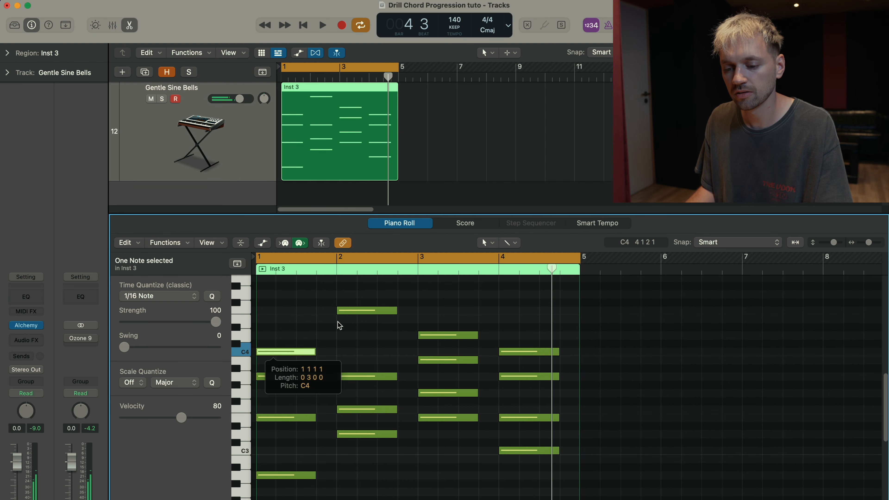
pyautogui.click(348, 310)
pyautogui.click(453, 335)
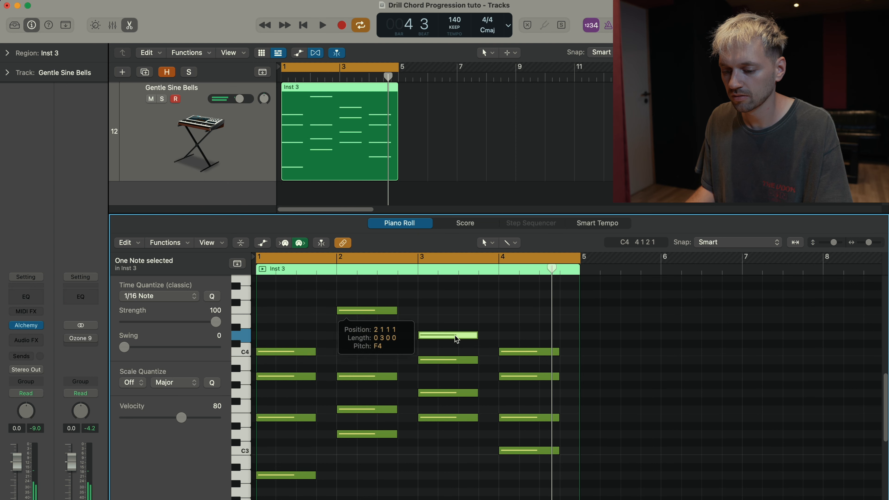
pyautogui.click(508, 350)
pyautogui.click(528, 323)
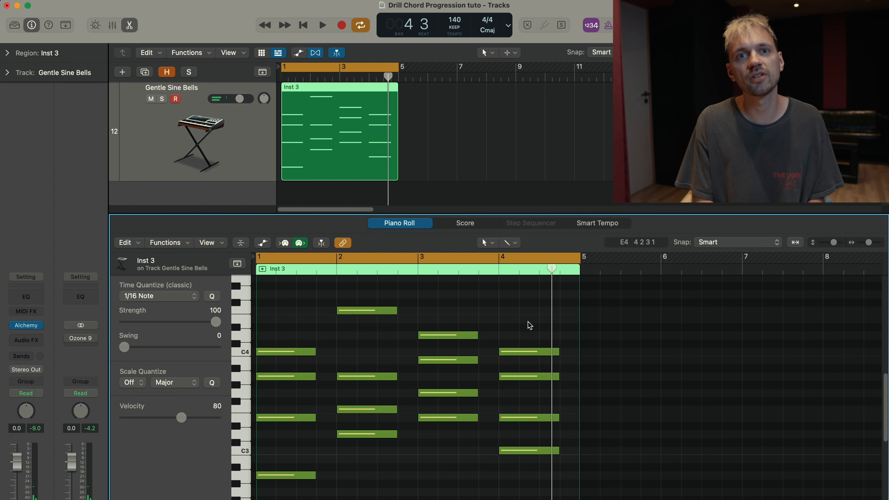
pyautogui.press('space')
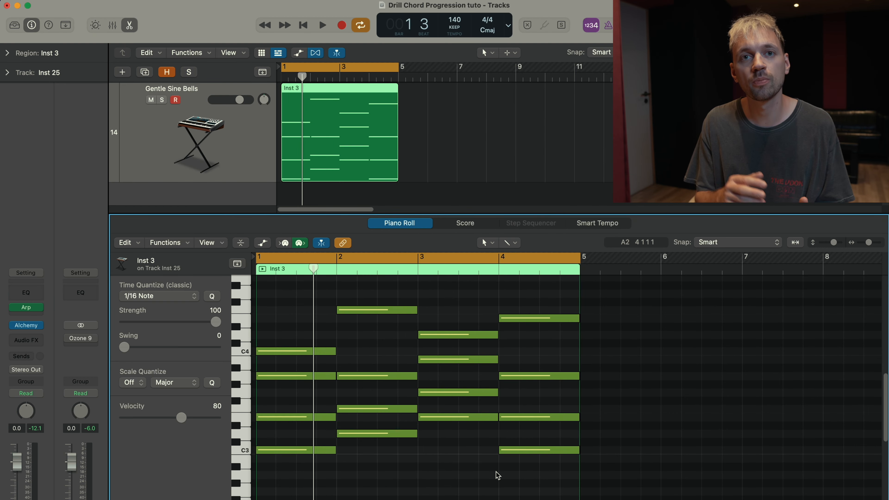
# Step: Open the arpeggiator on the Inst 25 track to examine its settings while the chords play
pyautogui.click(26, 307)
pyautogui.moveTo(318, 302); pyautogui.dragTo(316, 313)
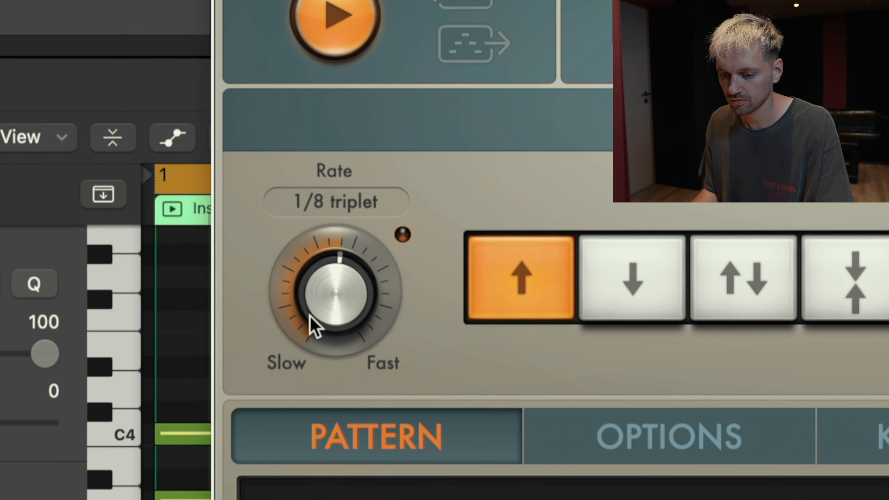
pyautogui.moveTo(315, 352); pyautogui.dragTo(312, 359)
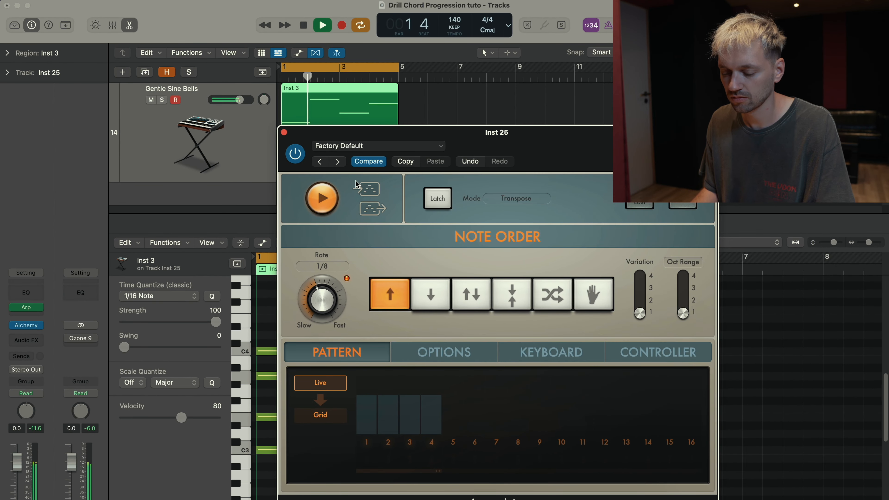
pyautogui.moveTo(337, 141); pyautogui.dragTo(340, 140)
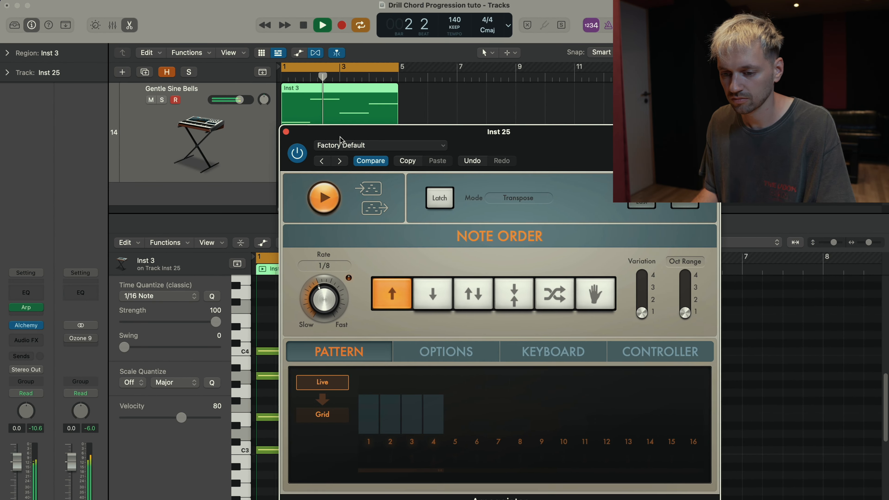
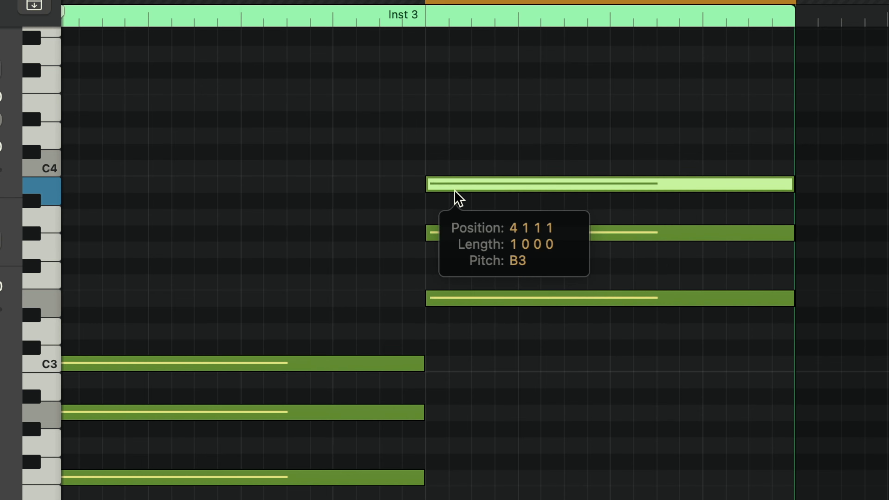
# Step: Audition the three notes of the bar 4 chord one by one from E3 up to B3
pyautogui.click(465, 301)
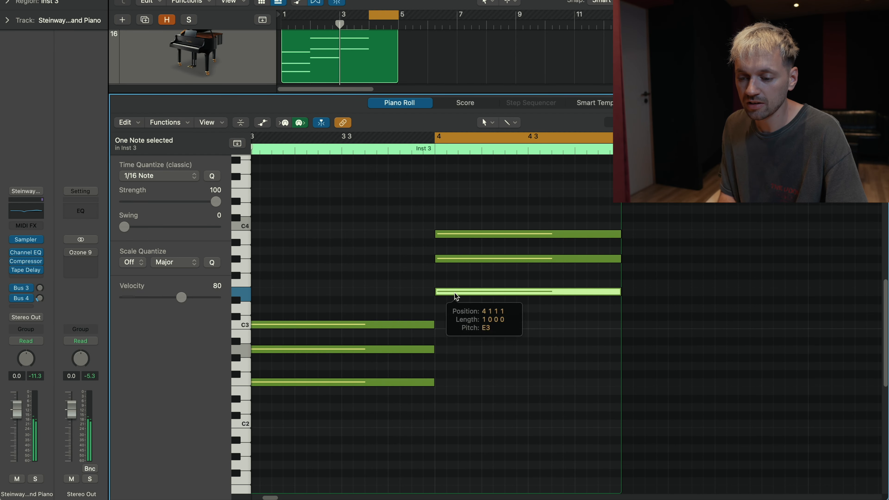
pyautogui.click(449, 260)
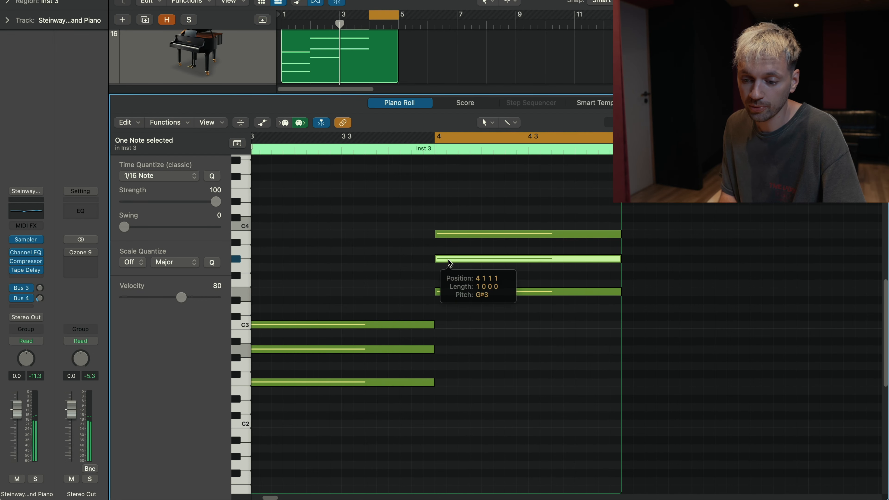
pyautogui.click(447, 234)
# Step: Move the whole bar 4 chord down an octave so it starts on E2, and play the progression from bar 3
pyautogui.press('space')
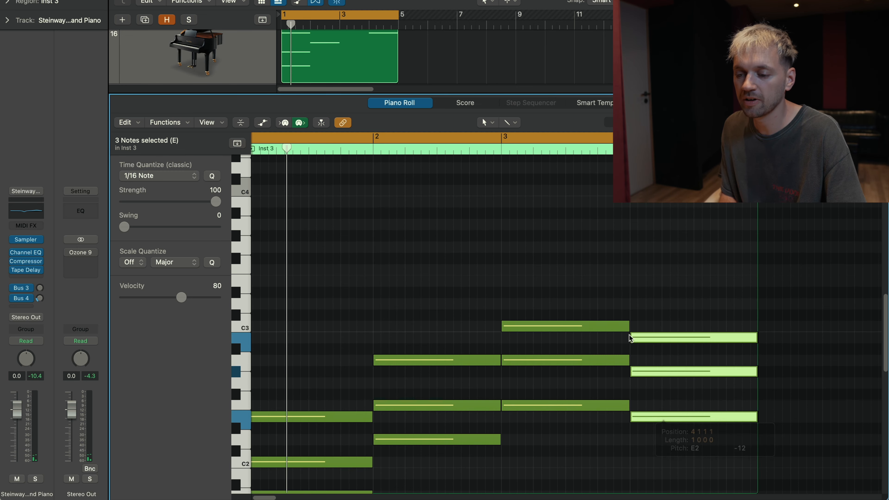
pyautogui.click(502, 148)
pyautogui.press('space')
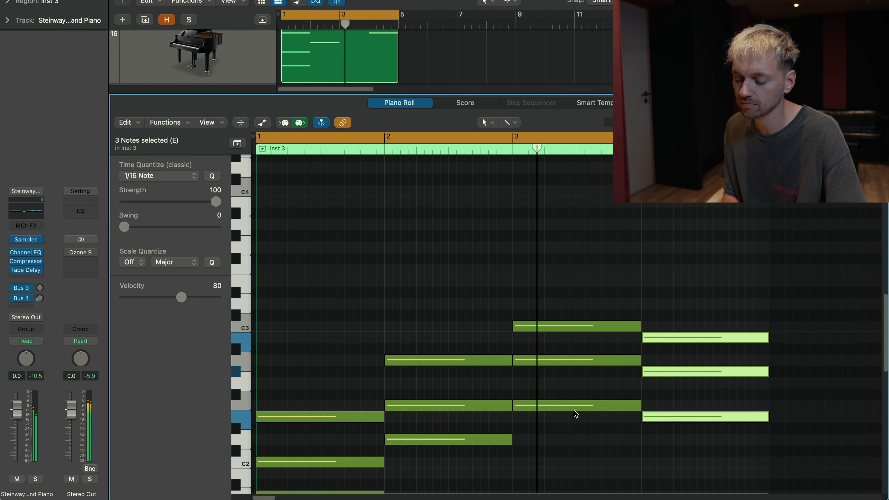
pyautogui.scroll(-5, 550, 417)
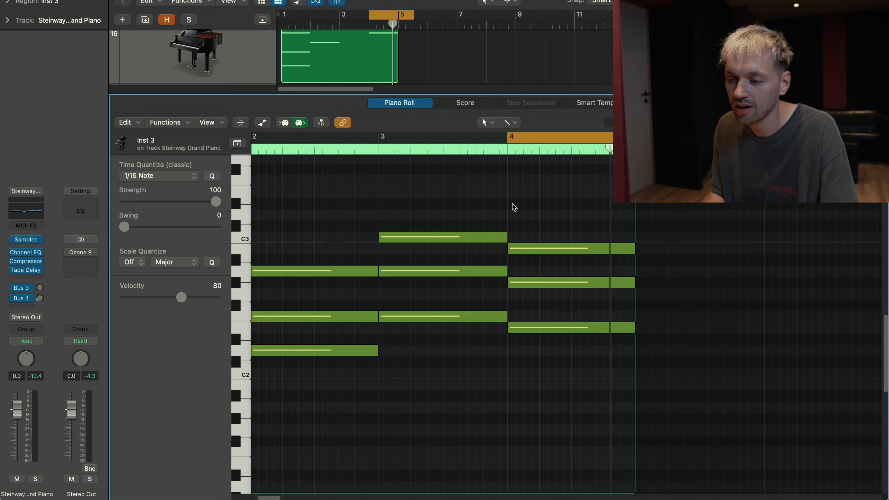
# Step: Add a one-bar D3 note on top of the bar 4 chord
pyautogui.keyDown('super'); pyautogui.click(513, 210); pyautogui.keyUp('super')
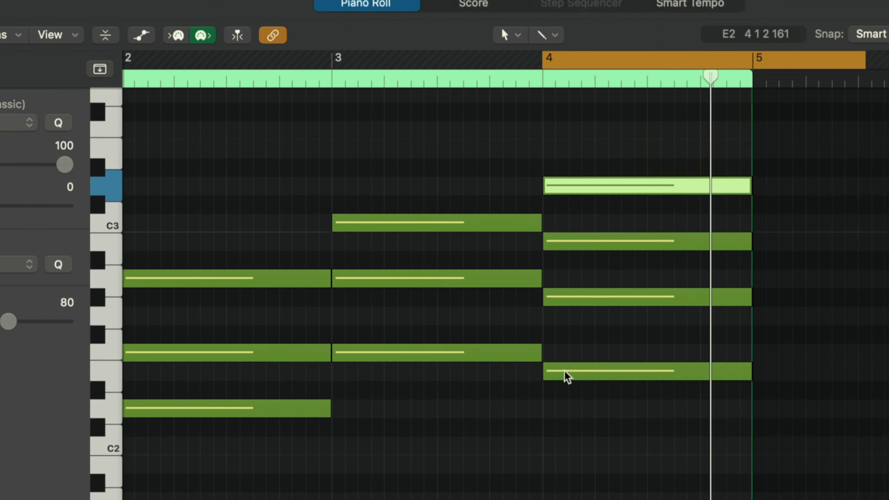
pyautogui.click(568, 300)
pyautogui.click(582, 243)
pyautogui.click(579, 187)
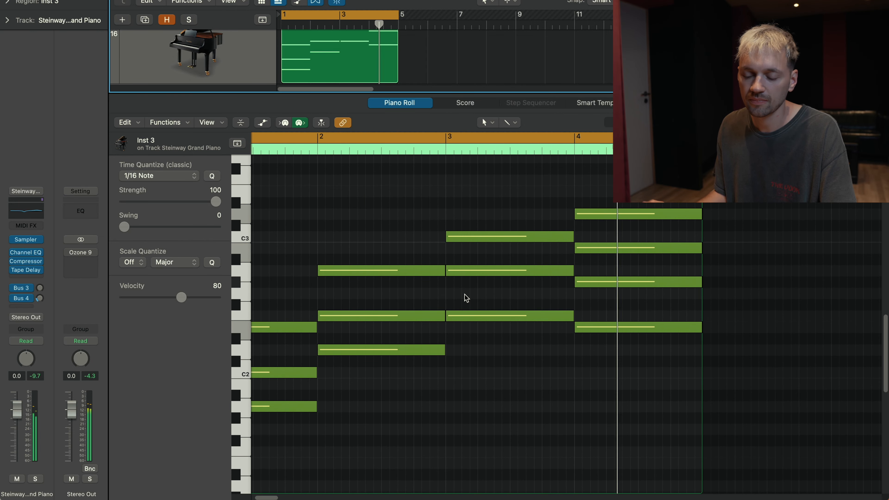
# Step: Raise the middle note of the bar 1 chord an octave to C3
pyautogui.scroll(2, 406, 397)
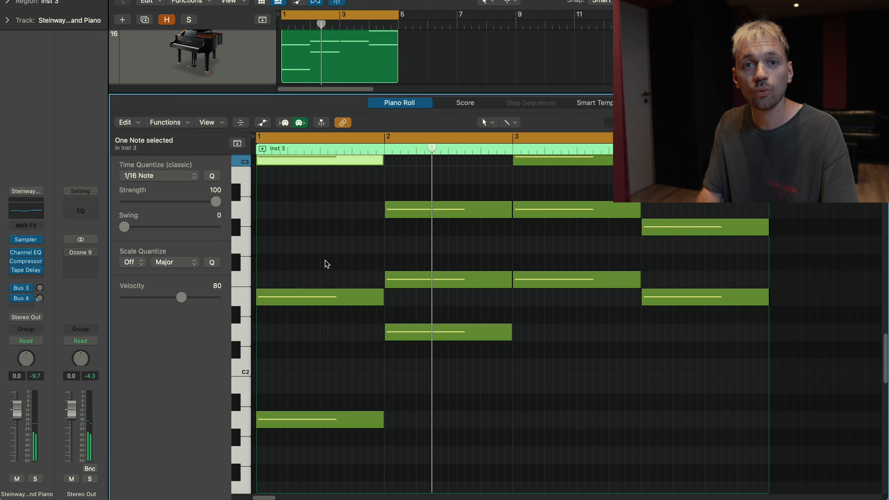
pyautogui.scroll(3, 340, 280)
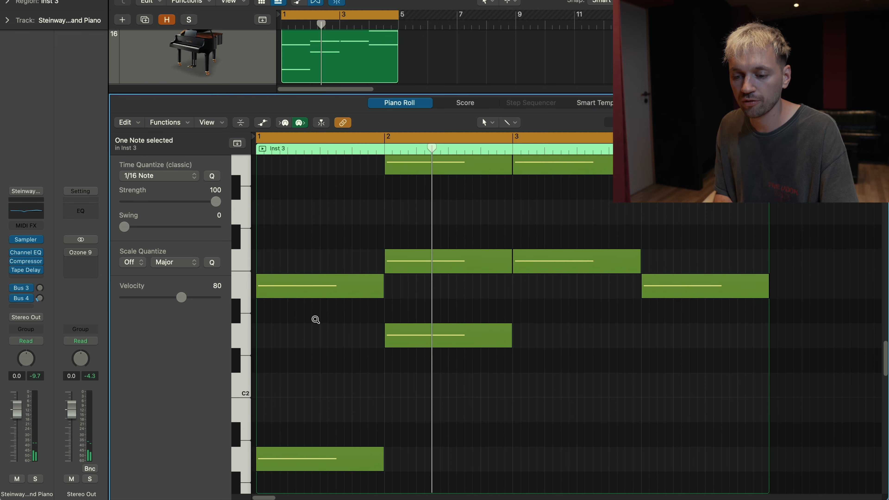
pyautogui.scroll(-10, 326, 317)
pyautogui.scroll(5, 336, 312)
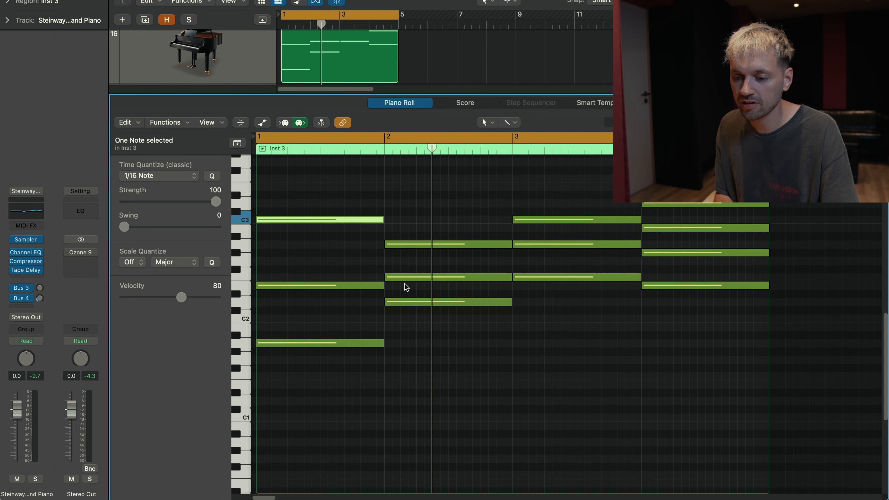
# Step: Invert the bar 2 chord by raising its lowest note an octave to D3
pyautogui.click(407, 276)
pyautogui.click(404, 301)
pyautogui.hotkey('alt', 'shift', 'Up')
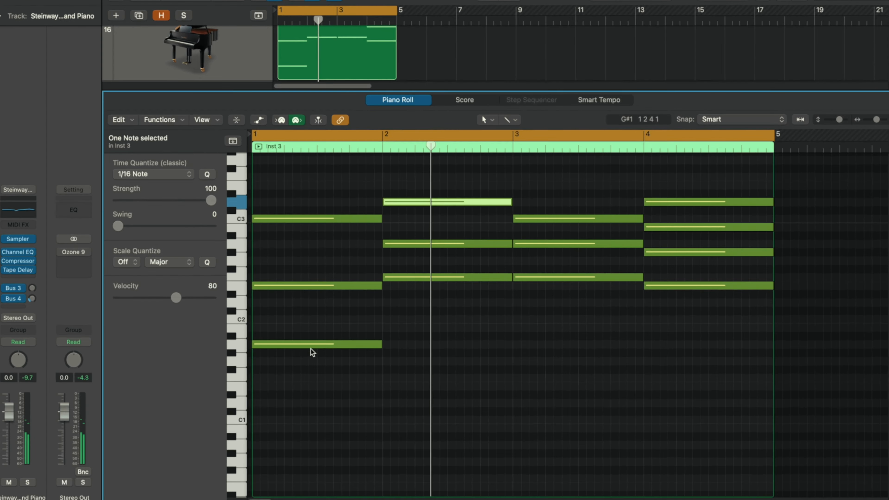
# Step: Try the A2 note of the bar 3 chord an octave lower, at A1
pyautogui.click(559, 218)
pyautogui.click(547, 242)
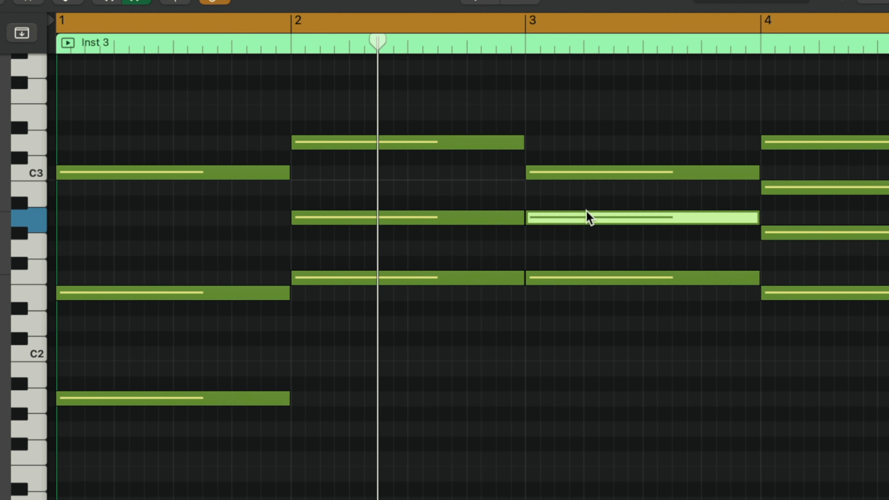
pyautogui.hotkey('alt', 'shift', 'Down')
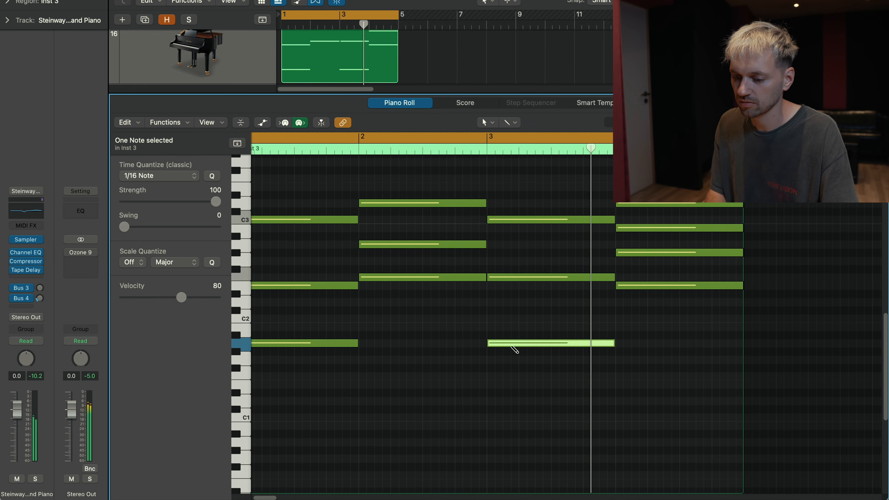
pyautogui.hotkey('alt', 'shift', 'Up')
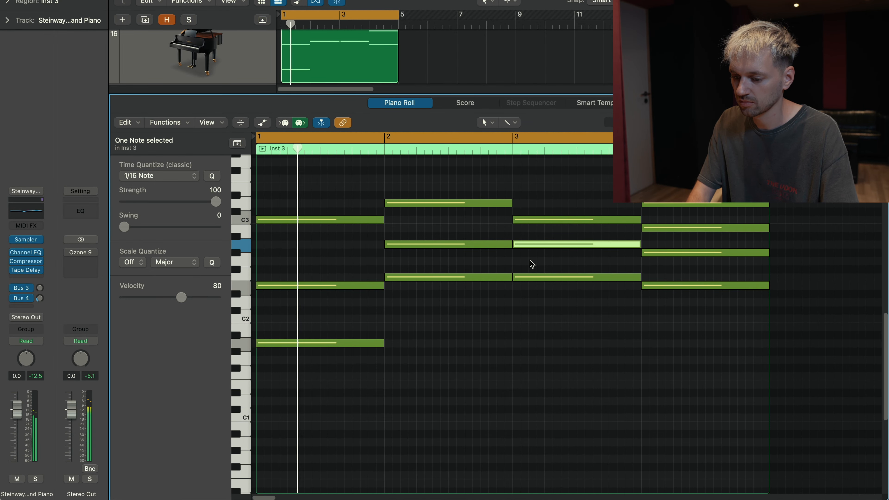
# Step: Invert the bar 3 and bar 4 chords by raising their lowest notes an octave to F3 and E3
pyautogui.click(531, 277)
pyautogui.hotkey('alt', 'shift', 'Up')
pyautogui.click(726, 286)
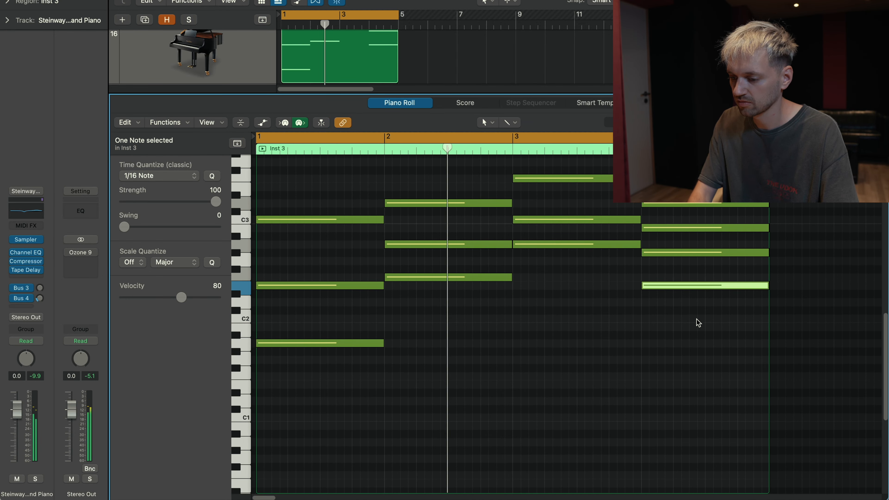
pyautogui.hotkey('alt', 'shift', 'Up')
pyautogui.press('super+Left')
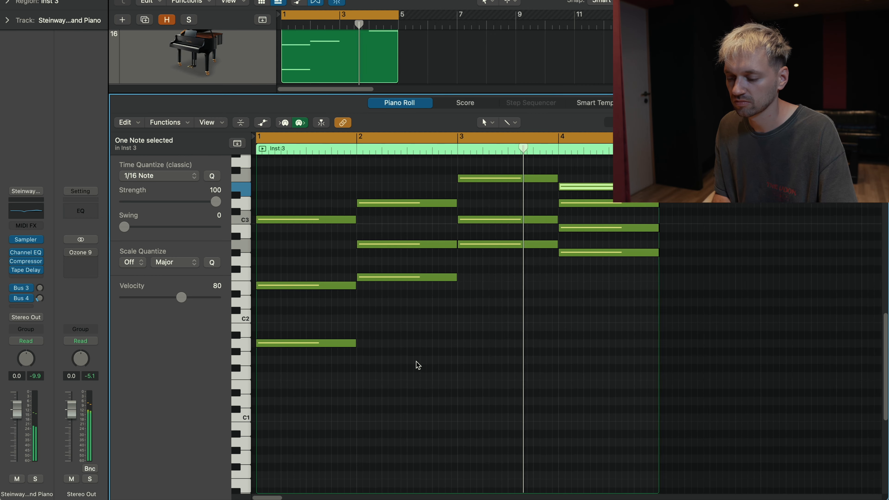
pyautogui.press('super+Left')
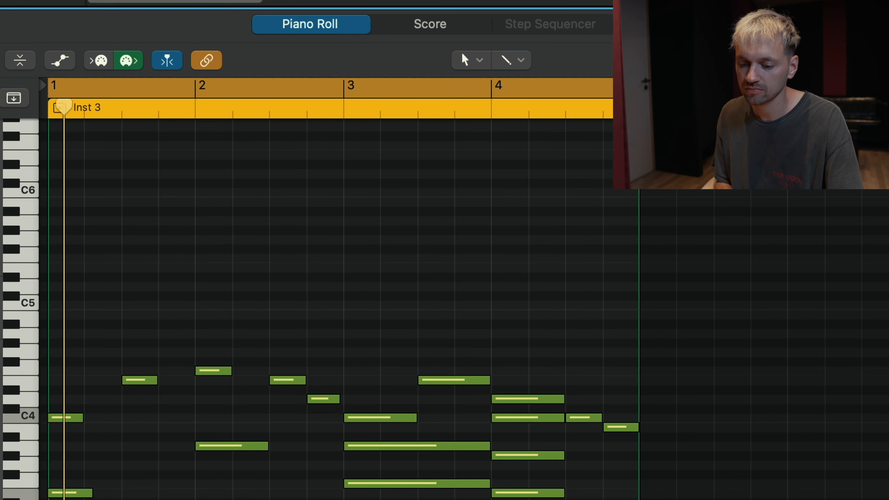
# Step: Audition the lowest note of each chord in the finished Inst 3 melody region, from A1 in bar 1 to E2 in bar 4
pyautogui.press('super+Right')
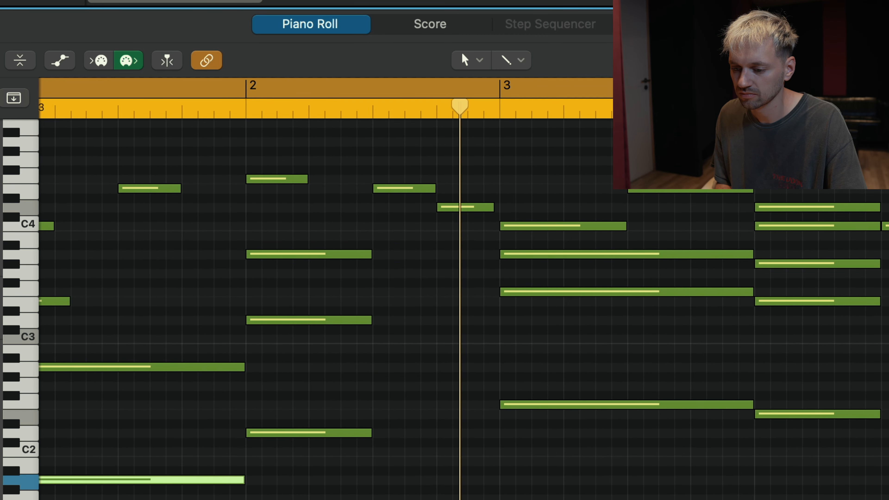
pyautogui.press('super+Left')
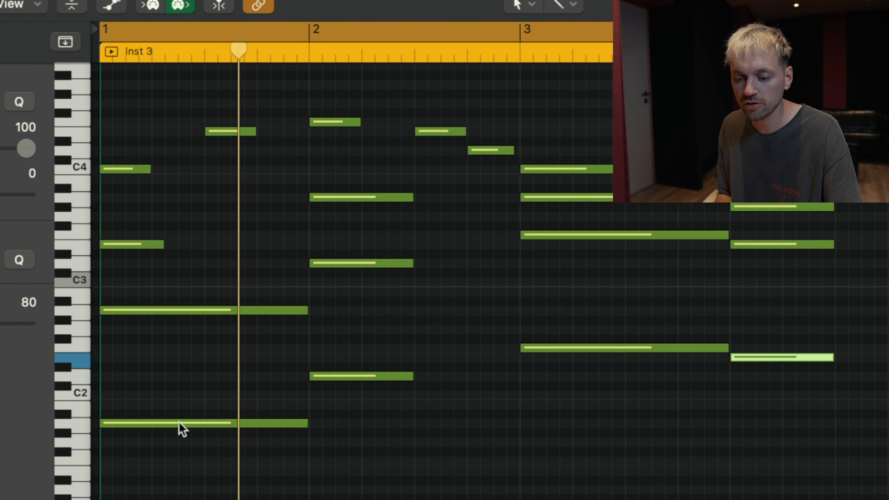
pyautogui.click(178, 423)
pyautogui.click(345, 377)
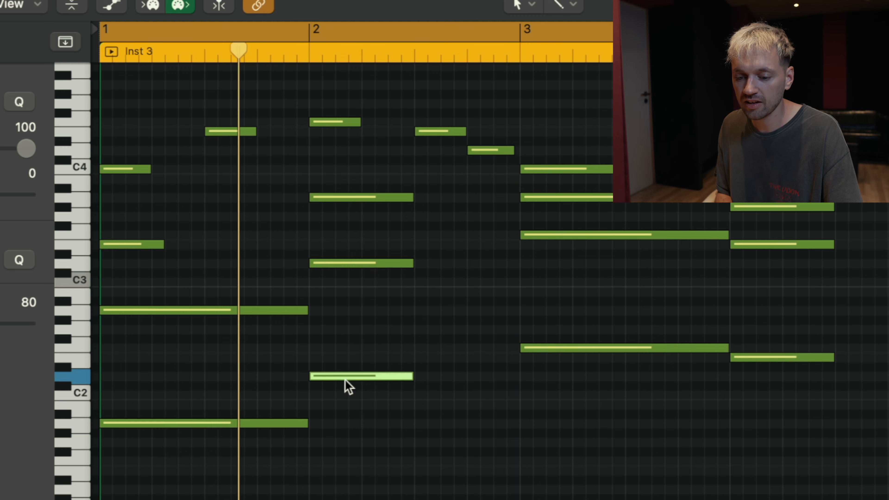
pyautogui.click(541, 348)
pyautogui.rightClick(543, 349)
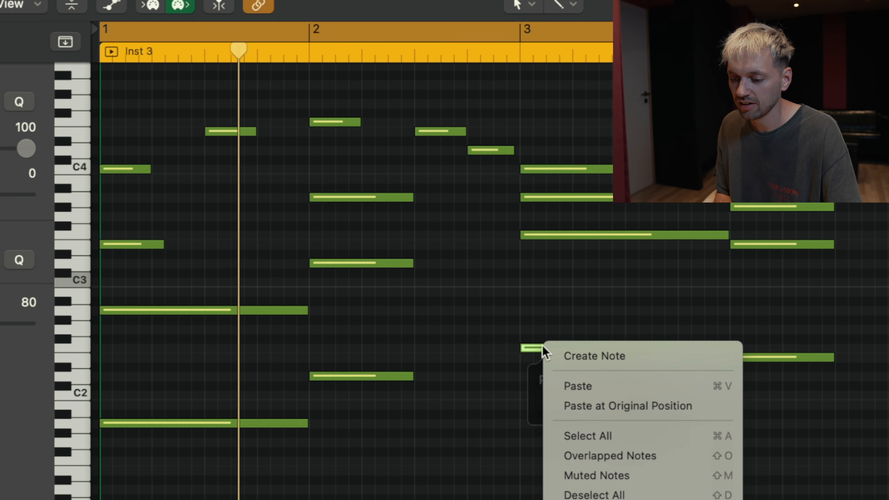
pyautogui.click(629, 300)
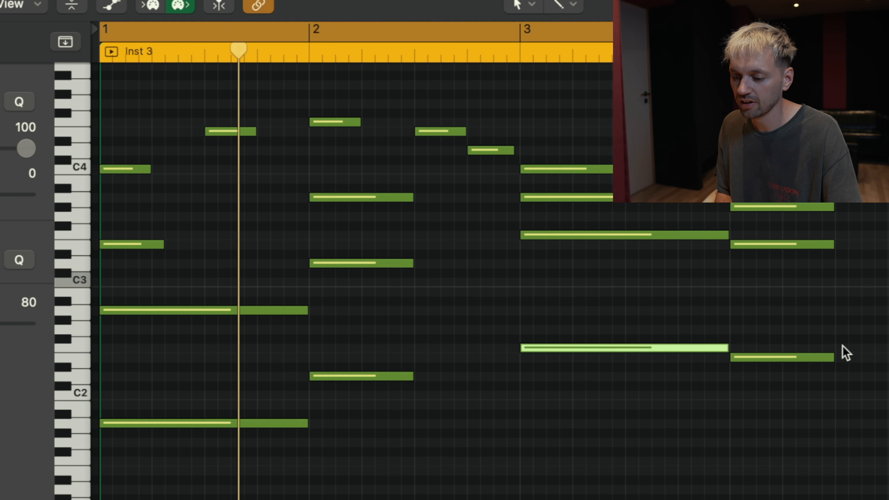
pyautogui.click(778, 364)
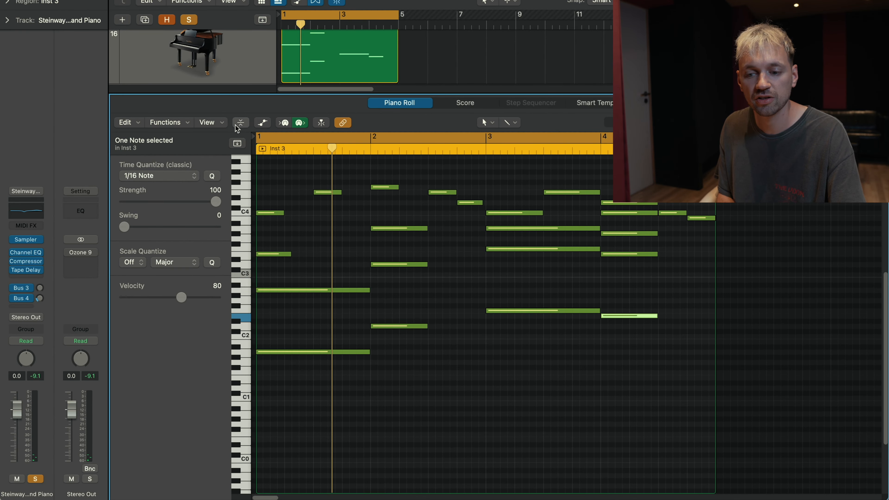
# Step: Solo the Cloudy Plucked Synth track and play its Inst 3 region with the notes in view
pyautogui.click(240, 122)
pyautogui.press('space')
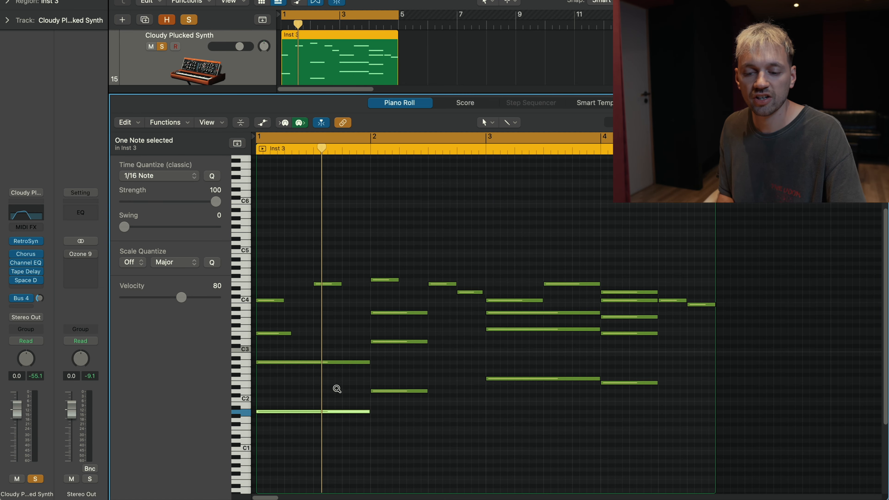
pyautogui.press('space')
pyautogui.scroll(1, 333, 371)
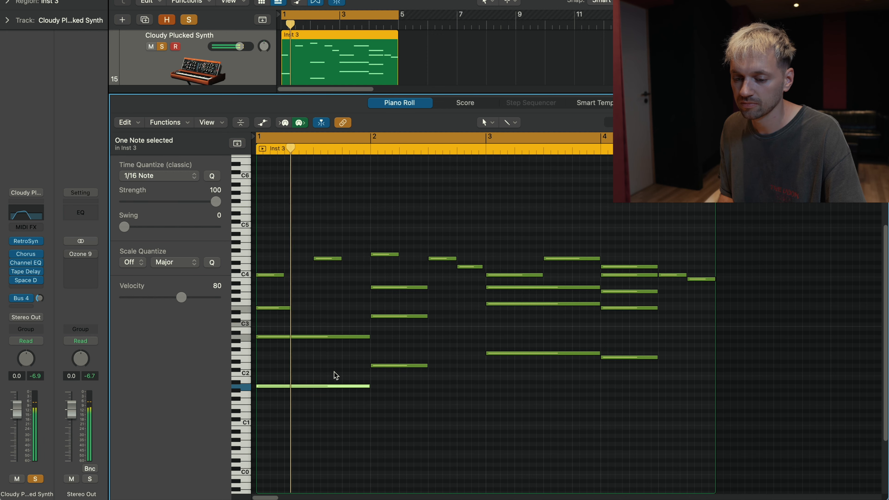
pyautogui.click(279, 315)
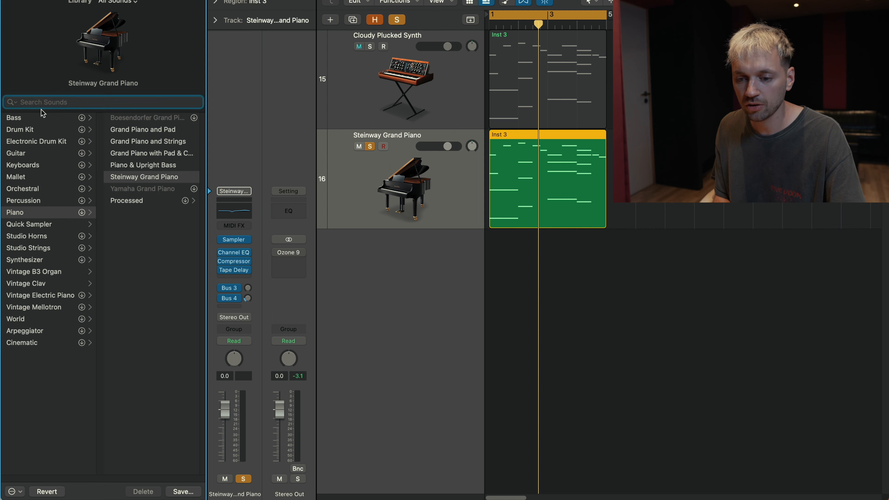
# Step: Find Cloudy Plucked Synth in the sound library with "cloudy p" and load it on track 16 in place of the Steinway Grand Piano
pyautogui.write('cloudy p')
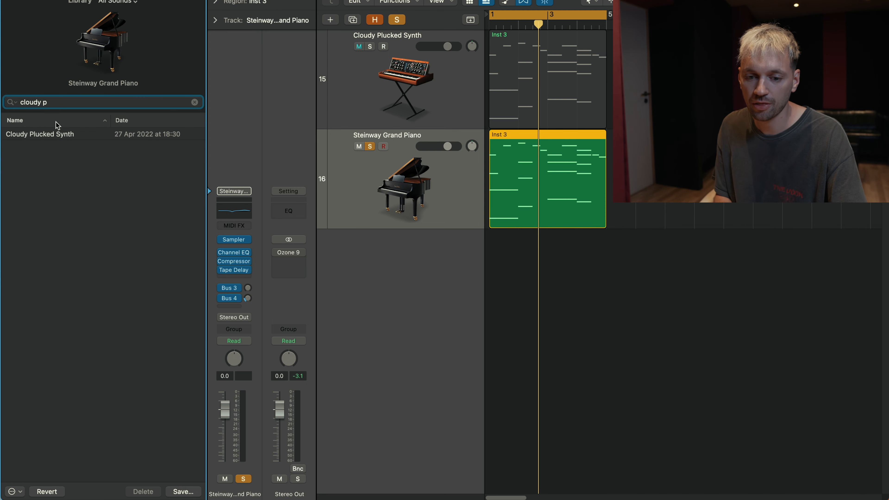
pyautogui.click(56, 134)
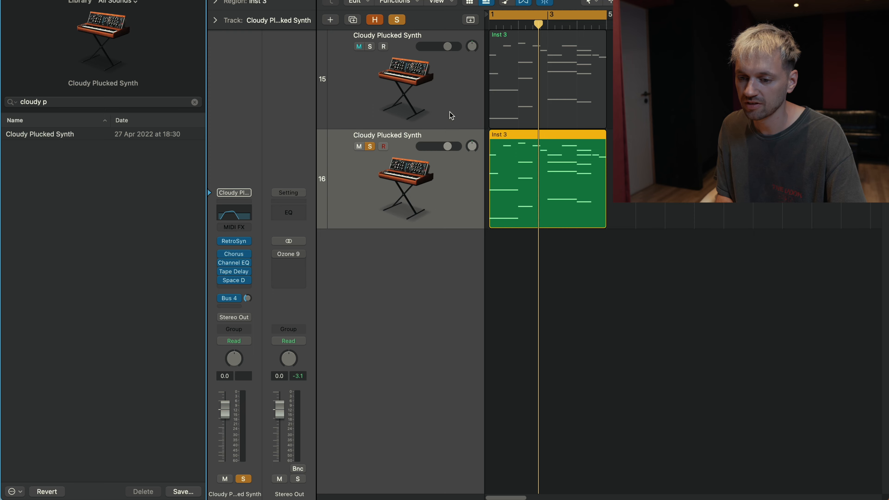
pyautogui.press('space')
pyautogui.click(530, 242)
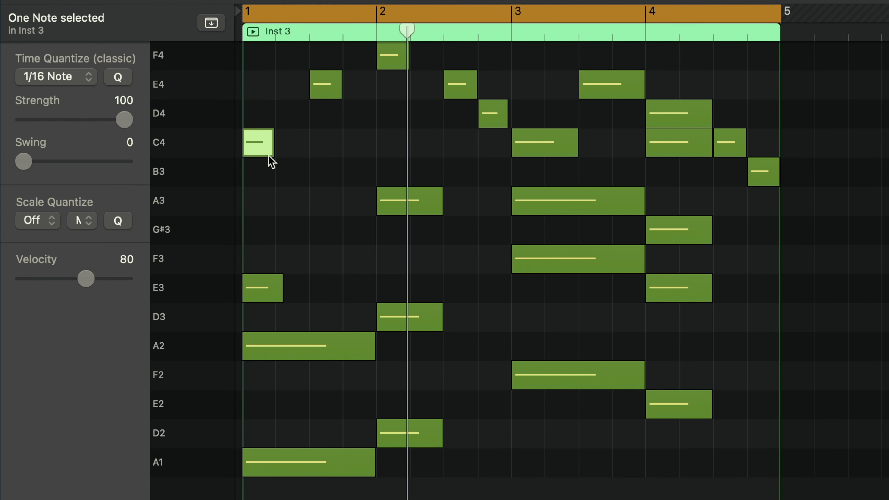
# Step: Audition the top melody notes of the Inst 3 region one by one across bars 1 to 4, and return to the opening C4
pyautogui.click(275, 168)
pyautogui.click(260, 146)
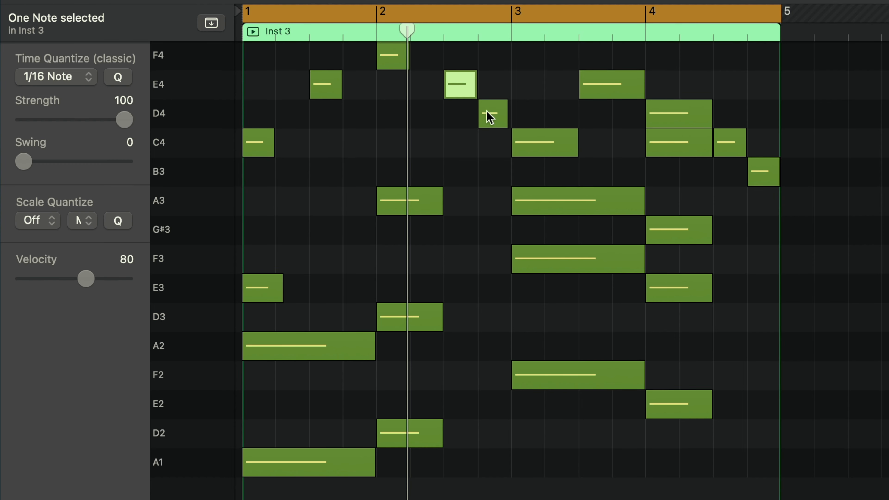
pyautogui.click(554, 151)
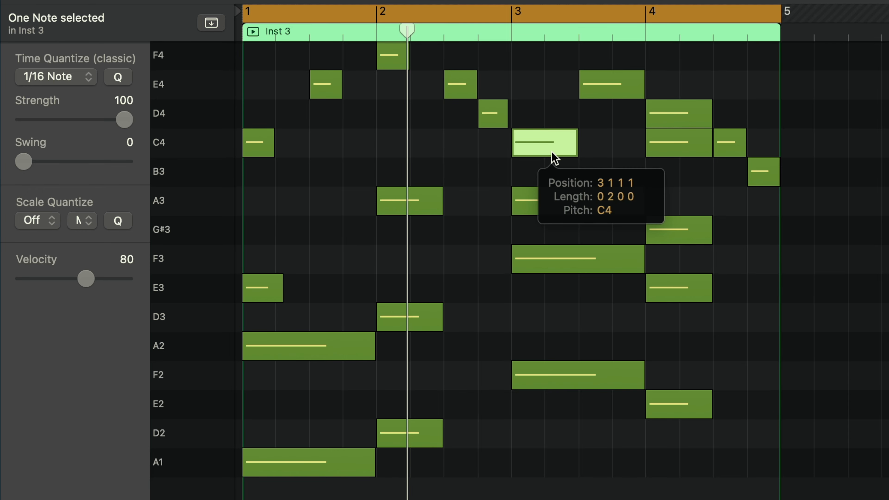
pyautogui.click(605, 84)
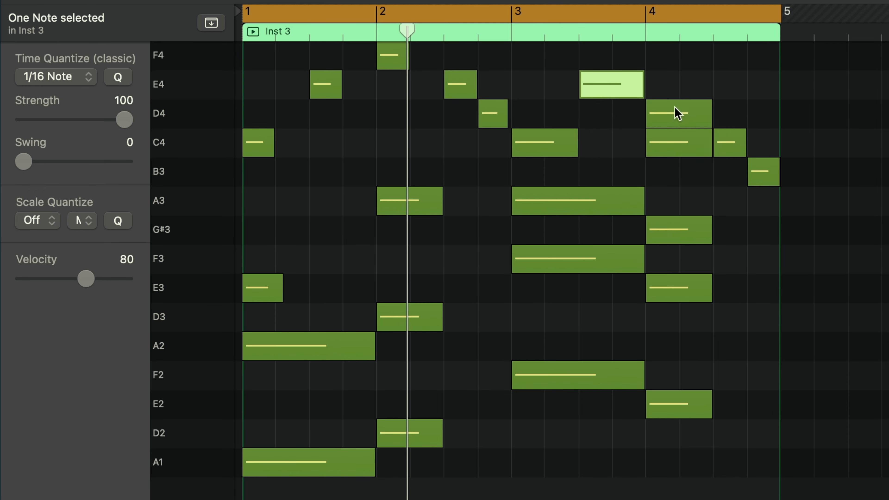
pyautogui.click(673, 108)
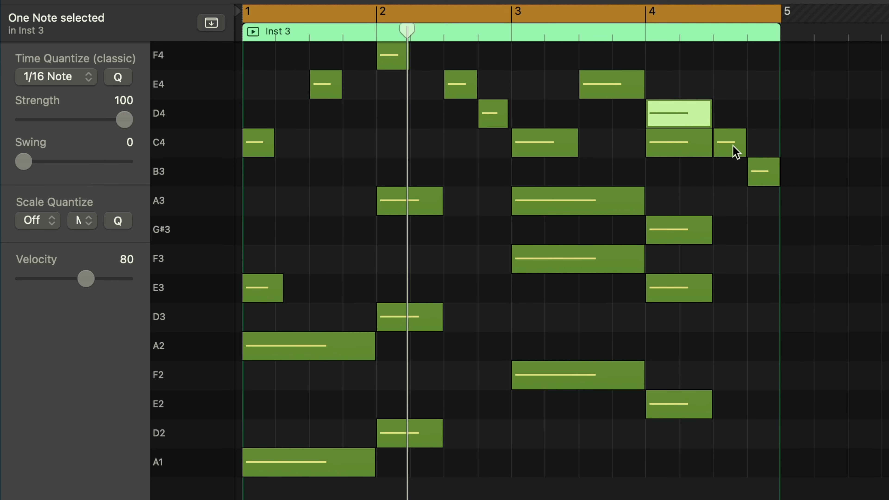
pyautogui.click(733, 144)
pyautogui.click(757, 173)
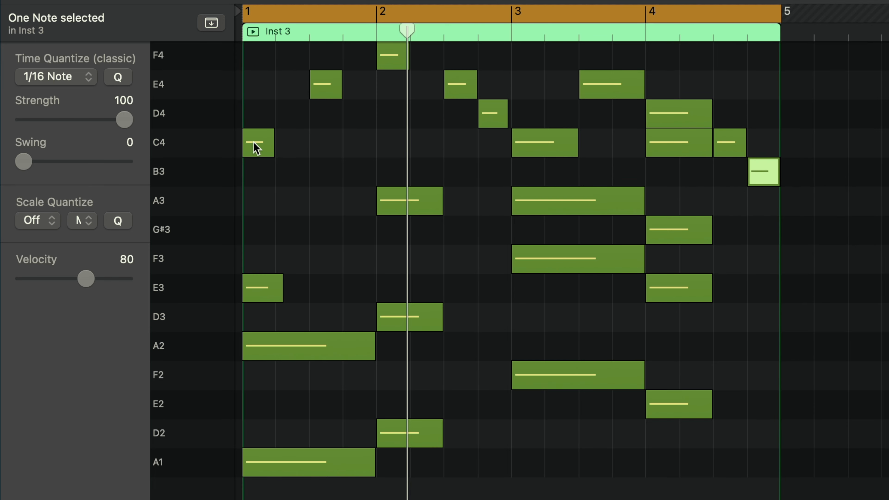
pyautogui.click(257, 148)
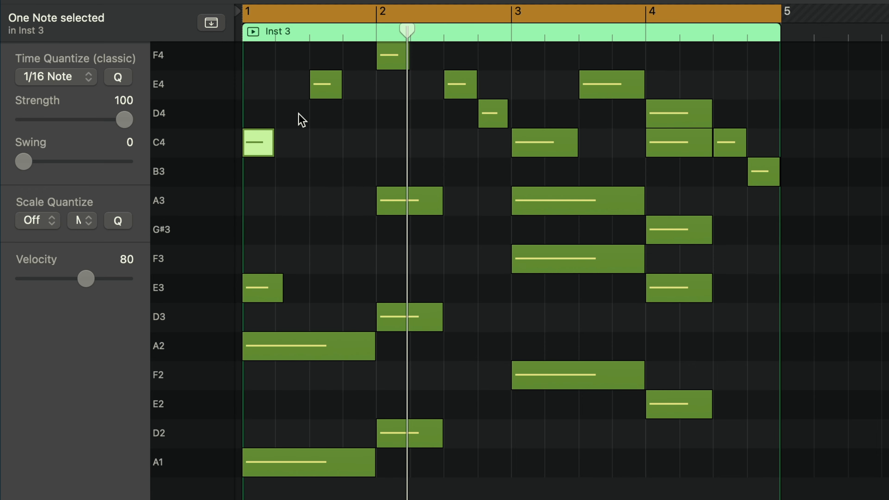
# Step: Audition the remaining top notes of the Inst 3 melody, from E4 in bar 2 to B3 at the end of bar 4
pyautogui.click(454, 84)
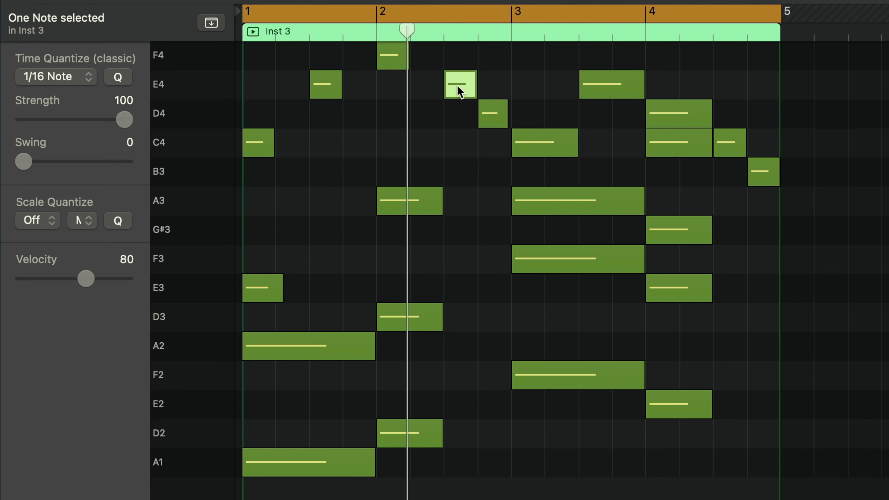
pyautogui.click(489, 114)
pyautogui.press('Right')
pyautogui.click(611, 91)
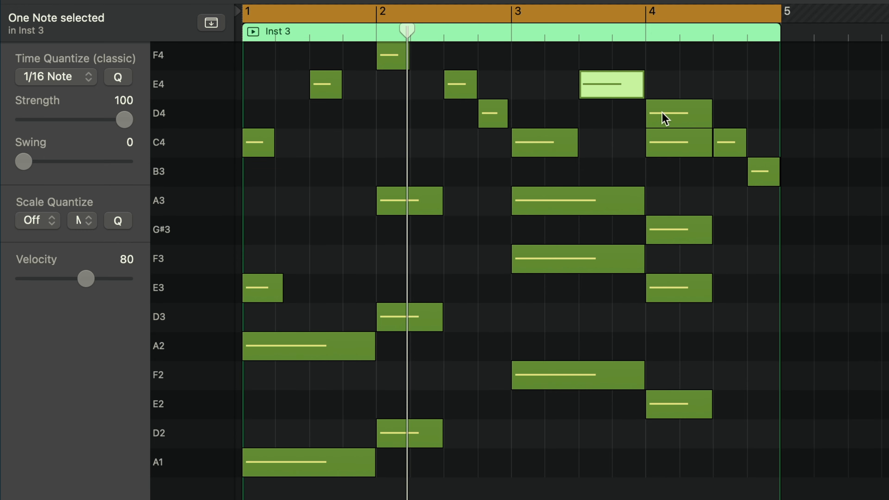
pyautogui.click(663, 115)
pyautogui.click(725, 145)
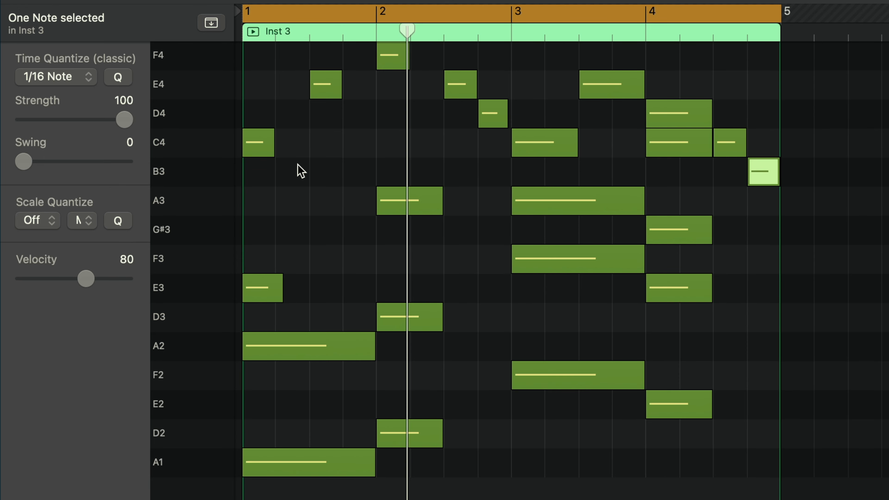
pyautogui.click(264, 149)
pyautogui.press('space')
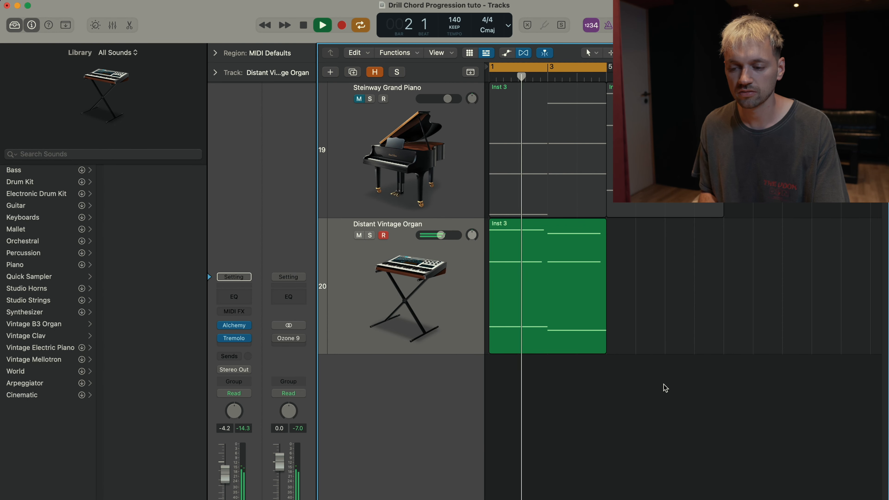
# Step: Open the Inst 3 region of the Distant Vintage Organ track in the piano roll and examine its notes during playback
pyautogui.doubleClick(524, 306)
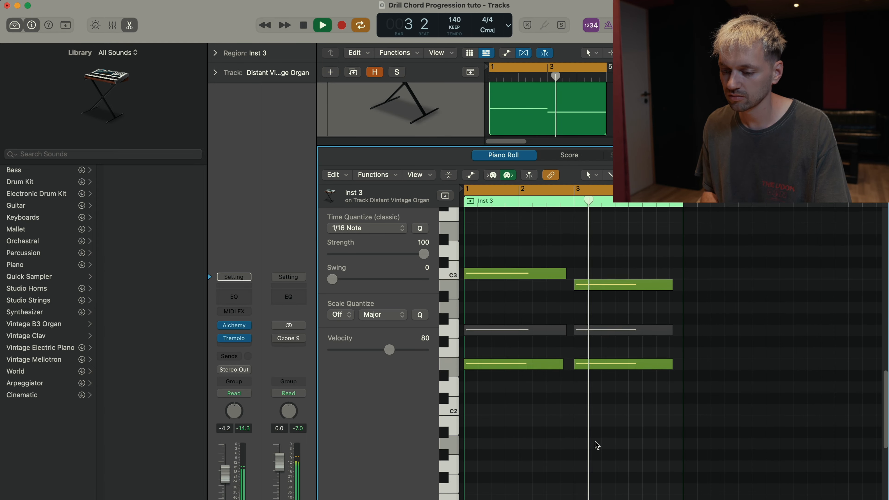
pyautogui.moveTo(604, 294); pyautogui.dragTo(521, 314)
pyautogui.press('Delete')
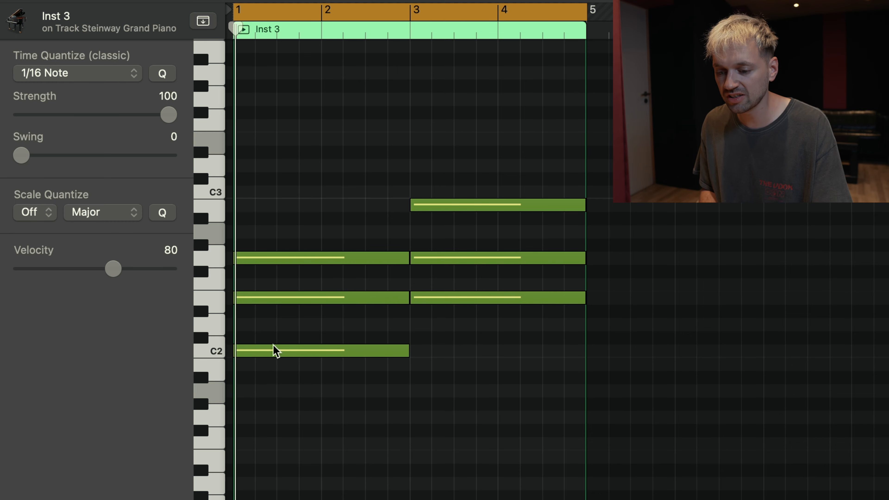
# Step: Audition each note of the two Steinway Grand Piano chords: C2, E2, G2 at bar 1 and E2, G2, B2 at bar 3
pyautogui.click(274, 349)
pyautogui.click(281, 300)
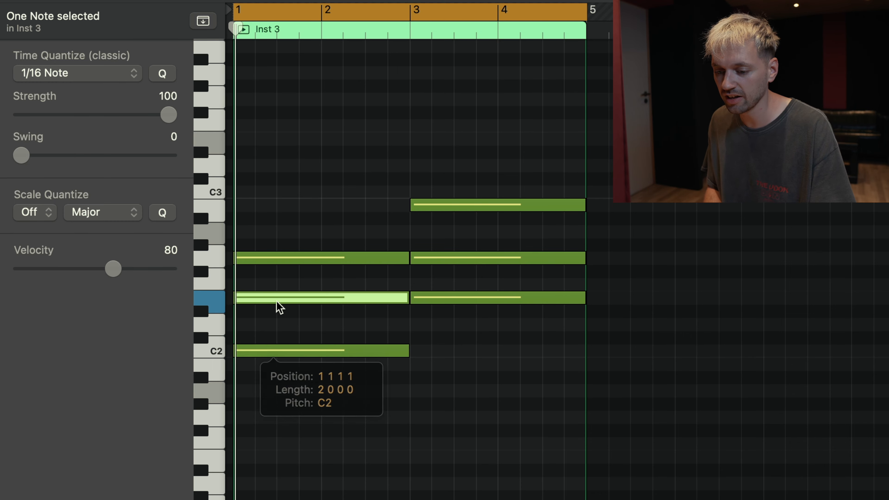
pyautogui.click(278, 258)
pyautogui.click(513, 339)
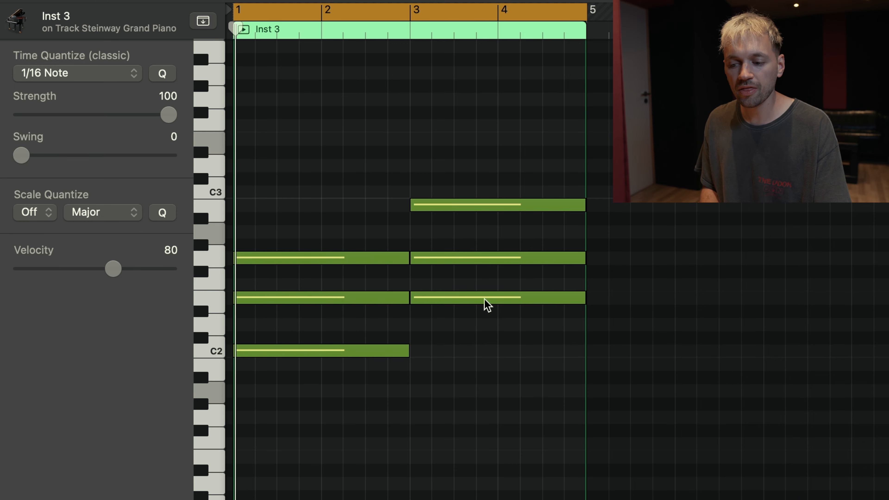
pyautogui.click(452, 300)
pyautogui.click(443, 258)
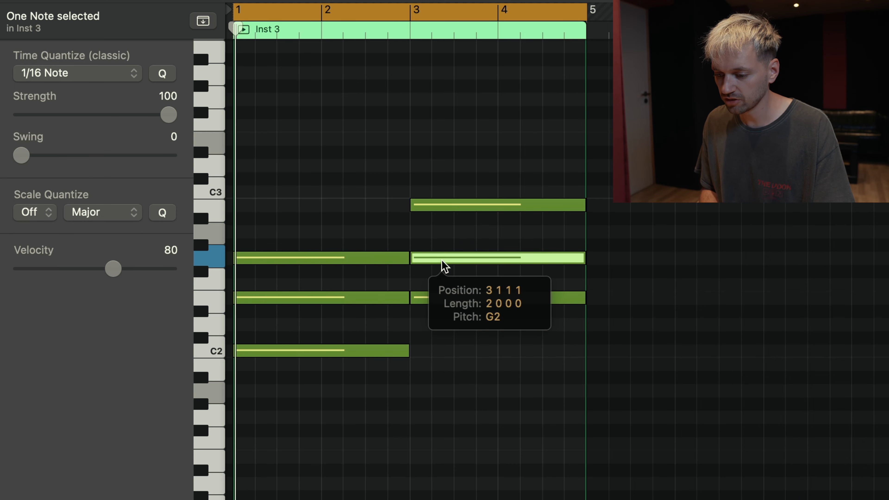
pyautogui.click(434, 205)
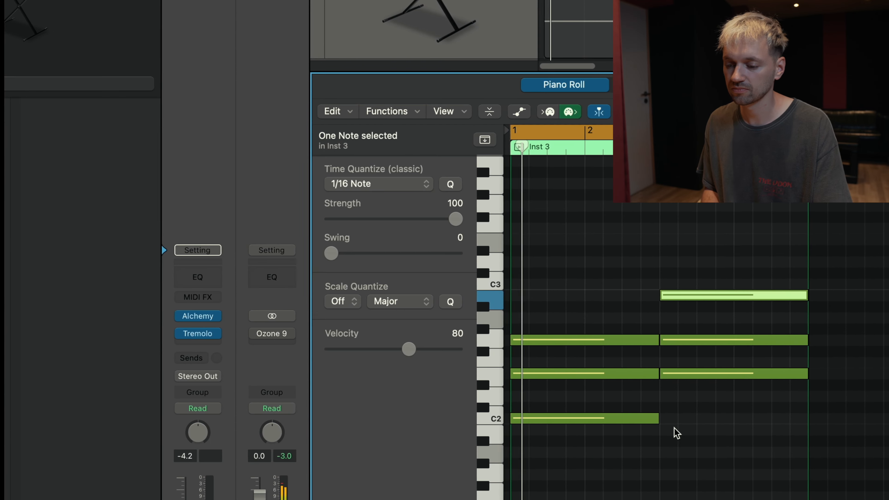
# Step: Solo the Steinway Grand Piano track and play its two Inst 3 chords without their G2 notes
pyautogui.scroll(-3, 624, 497)
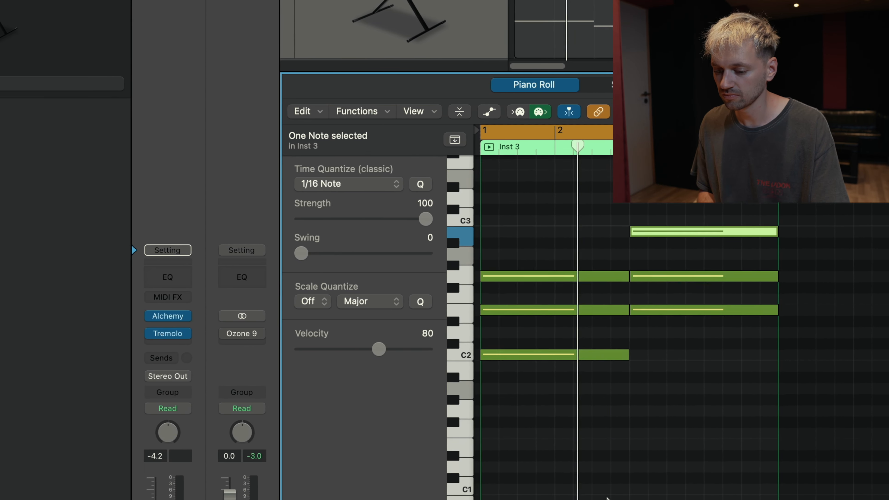
pyautogui.scroll(1, 625, 497)
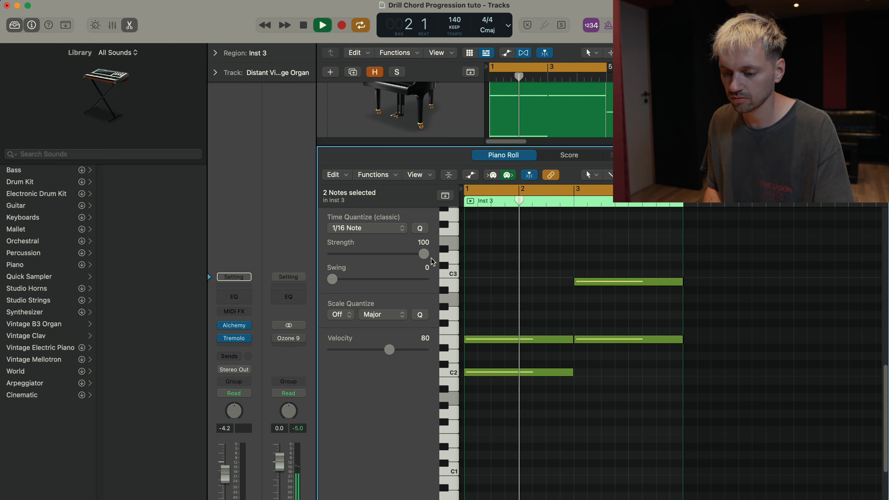
pyautogui.press('s')
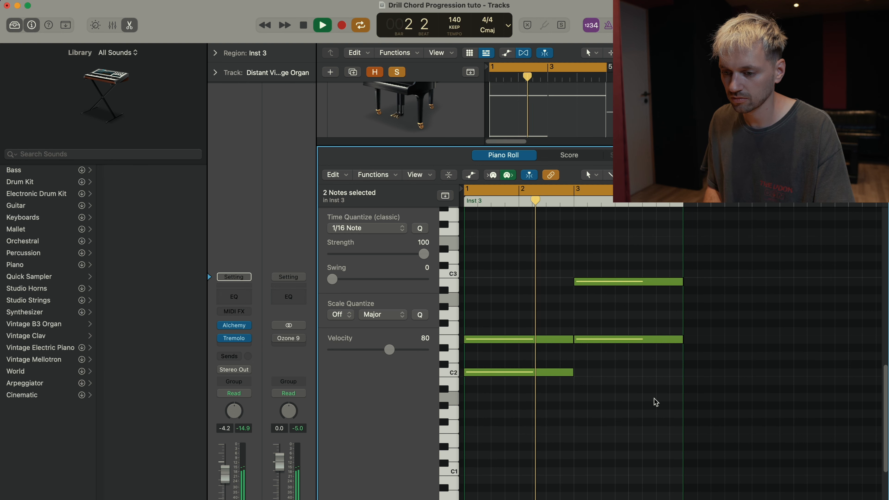
pyautogui.press('s')
pyautogui.click(417, 133)
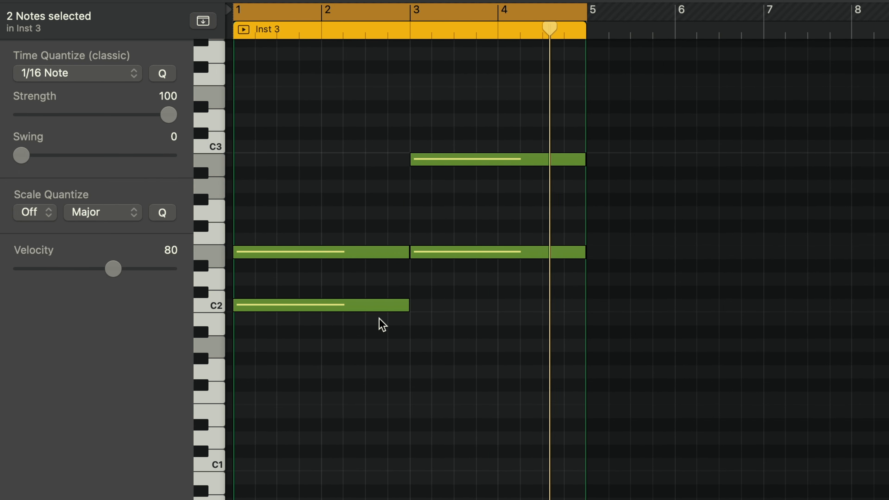
# Step: Move the E2 note of the first chord up one octave to E3, keeping it at bar 1
pyautogui.click(313, 252)
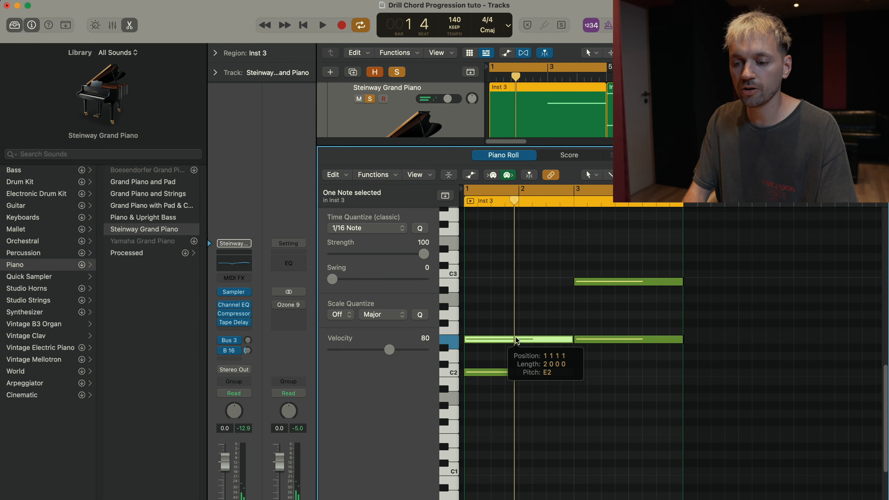
pyautogui.moveTo(516, 340); pyautogui.dragTo(520, 242)
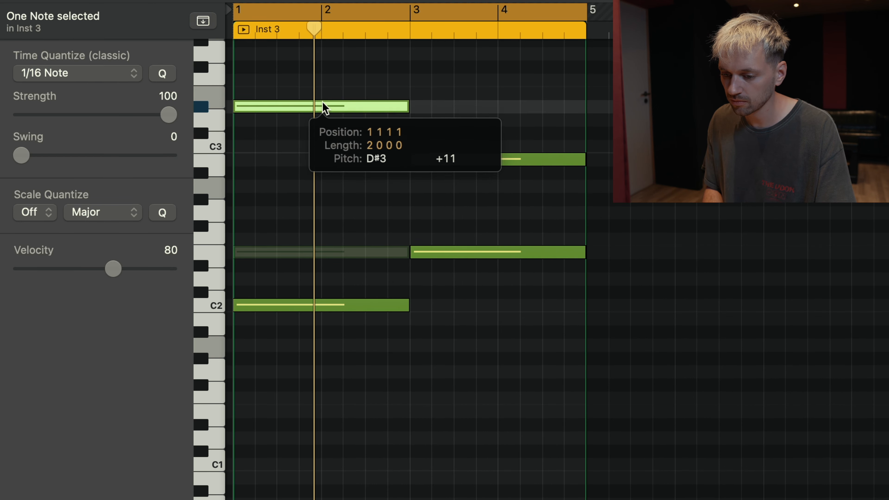
pyautogui.moveTo(327, 102); pyautogui.dragTo(283, 96)
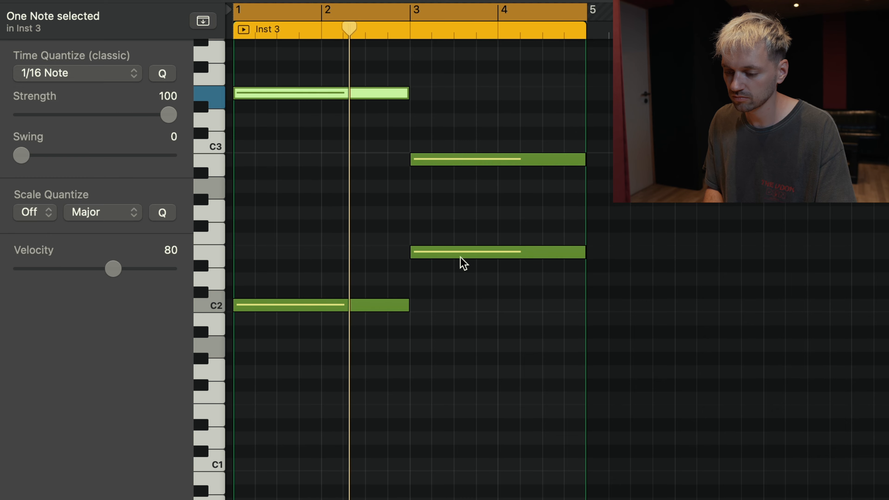
# Step: Add a two-bar B1 bass note beneath the second chord at bar 3 and play the two chords
pyautogui.moveTo(460, 259)
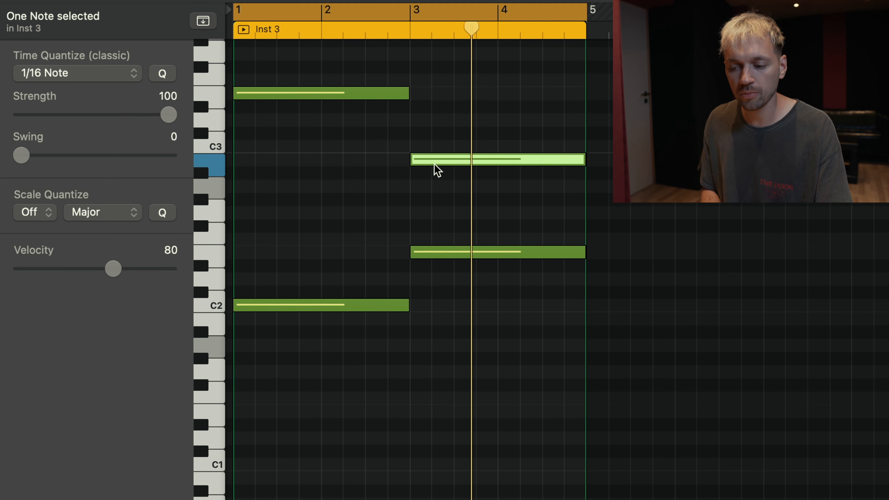
pyautogui.moveTo(437, 171)
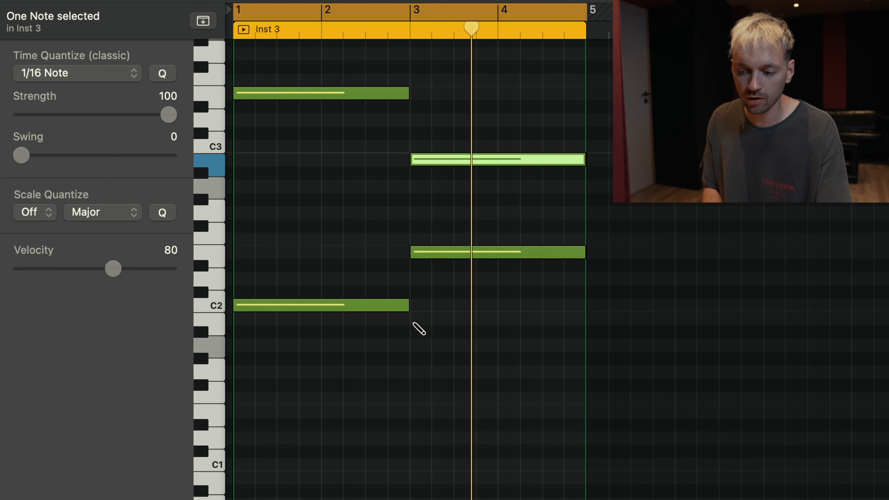
pyautogui.click(412, 322)
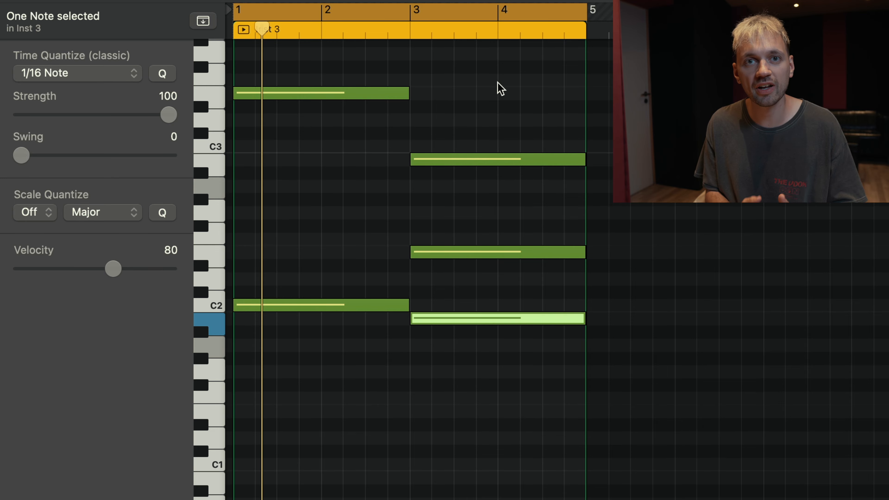
pyautogui.press('space')
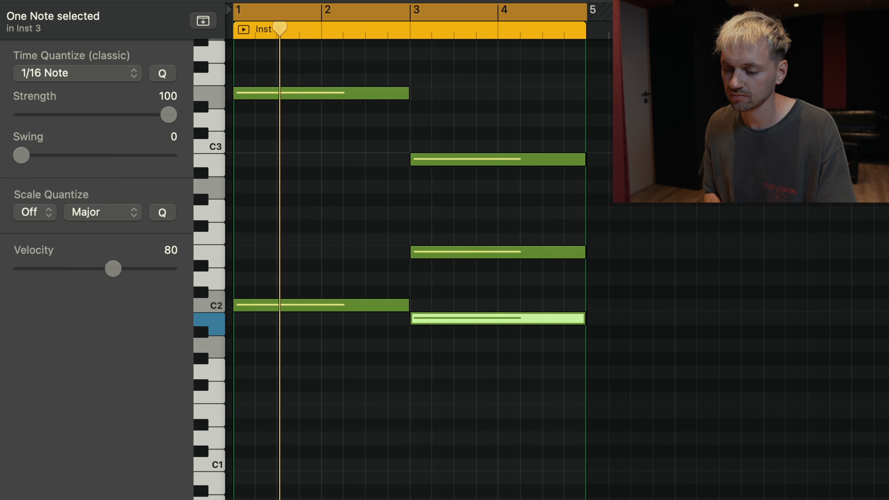
pyautogui.scroll(-1, 372, 285)
pyautogui.scroll(5, 389, 292)
pyautogui.scroll(-2, 395, 294)
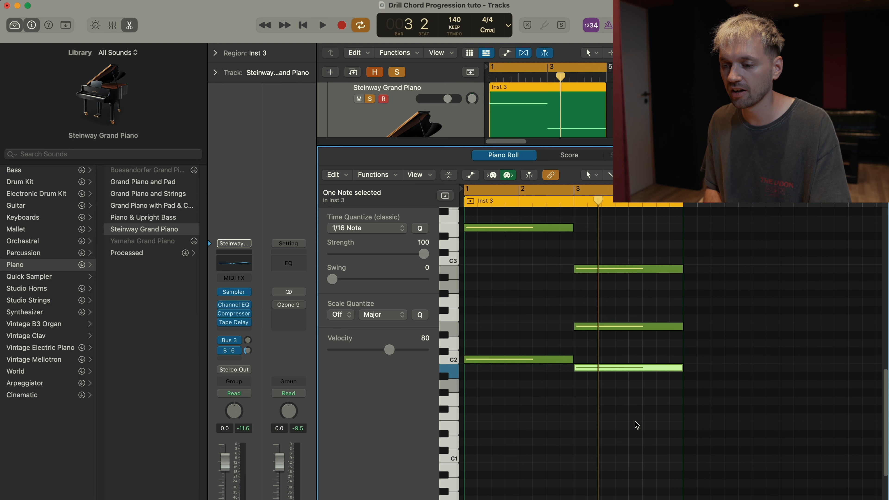
# Step: Copy all notes of the two chords and paste them at bar 5
pyautogui.moveTo(638, 424); pyautogui.dragTo(490, 219)
pyautogui.scroll(-5, 685, 233)
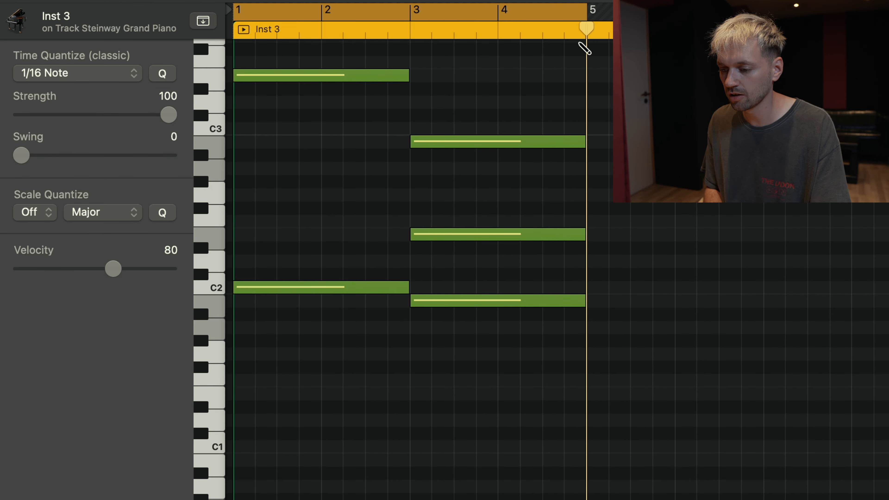
pyautogui.scroll(5, 584, 88)
pyautogui.press('super+v')
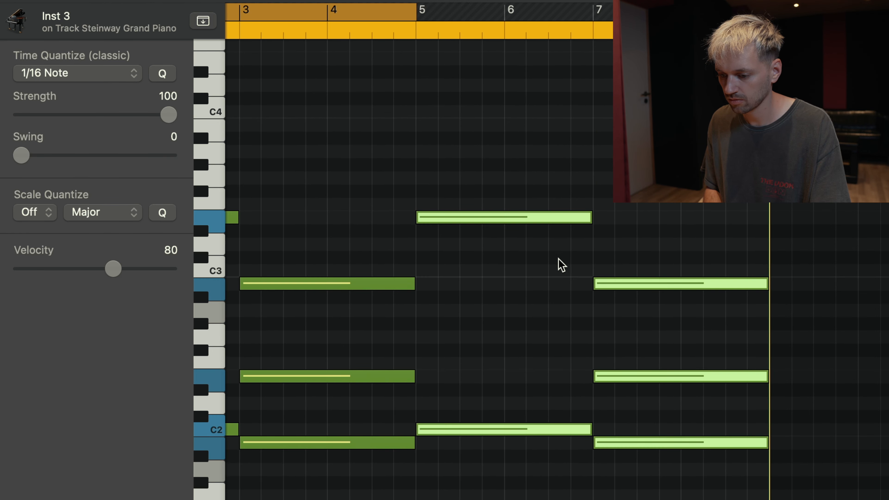
# Step: Turn off cycle mode and play the extended progression with the notes in bars 3 to 8 in view
pyautogui.press('space')
pyautogui.press('super+Right')
pyautogui.press('c')
pyautogui.hscroll(7, 517, 391)
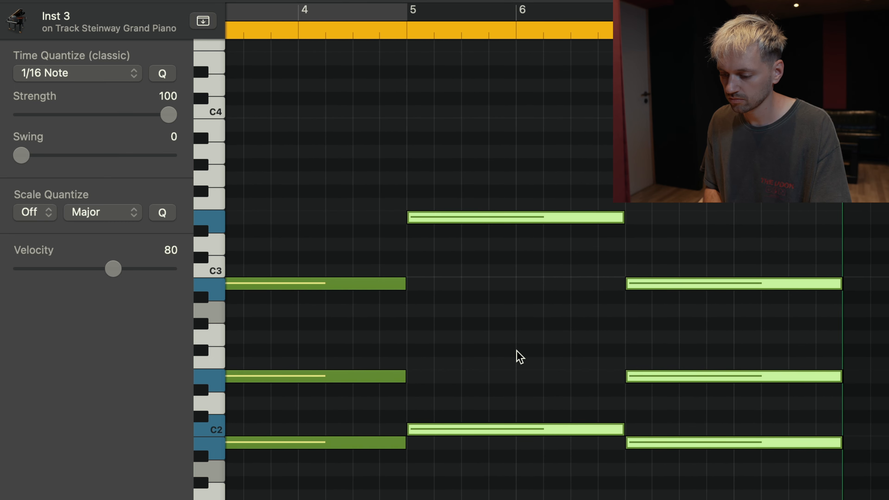
pyautogui.click(521, 356)
pyautogui.press('super+Left')
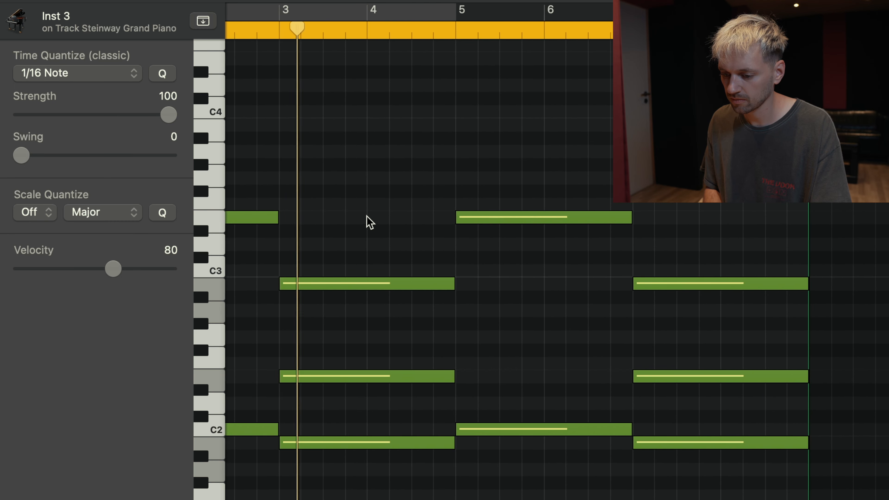
# Step: Add melody notes F#3 at bar 4 and C3 at bar 6, each about one bar long, and play them back
pyautogui.click(371, 189)
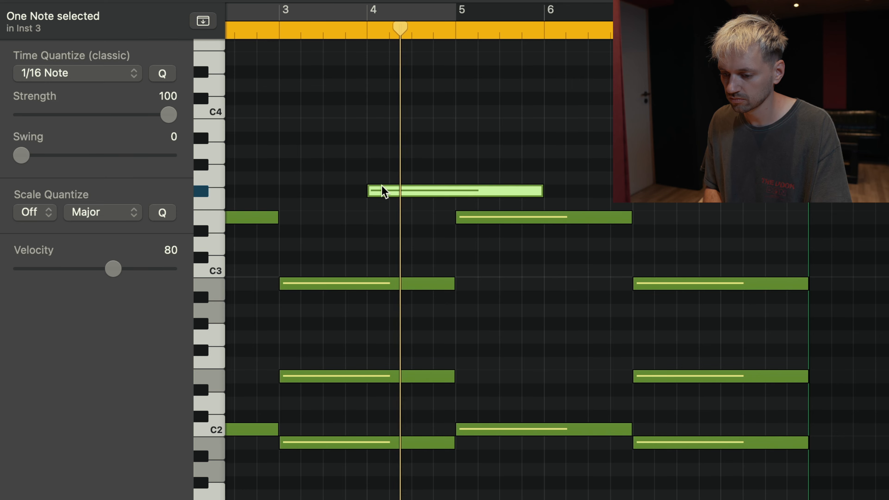
pyautogui.moveTo(540, 188); pyautogui.dragTo(461, 191)
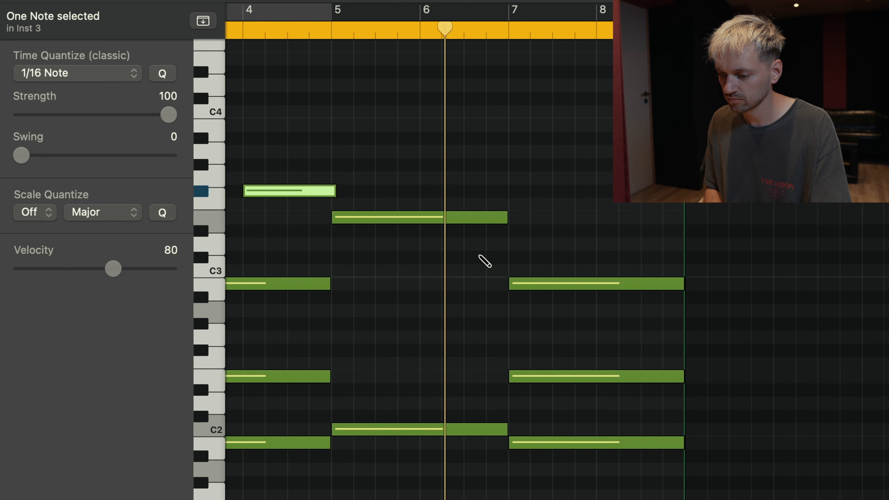
pyautogui.click(477, 244)
pyautogui.moveTo(497, 249); pyautogui.dragTo(440, 274)
pyautogui.press('space')
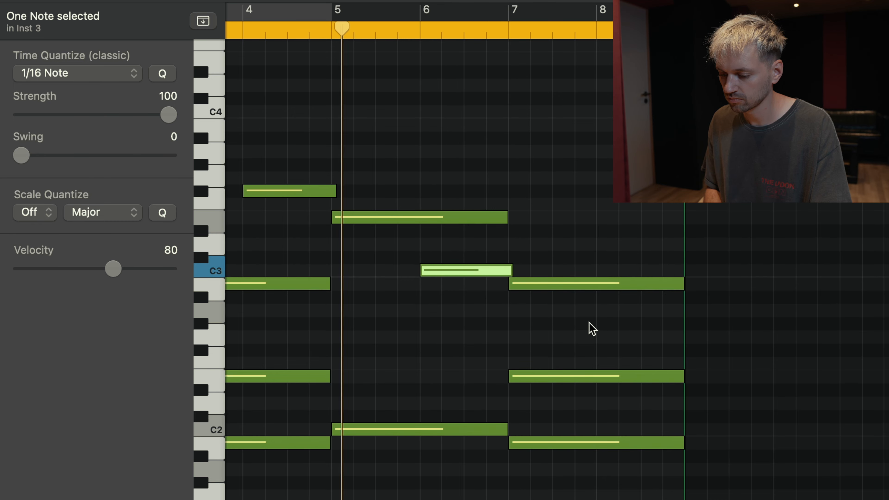
pyautogui.hscroll(4, 581, 327)
pyautogui.hscroll(-2, 426, 384)
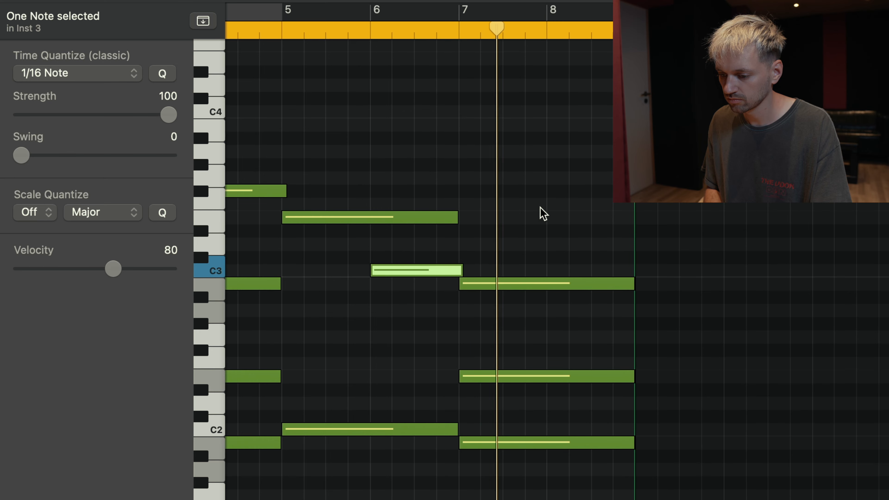
# Step: Add an F#3 melody note in bar 8 above the last chord and play the full eight-bar progression
pyautogui.press('space')
pyautogui.keyDown('super'); pyautogui.click(574, 230); pyautogui.keyUp('super')
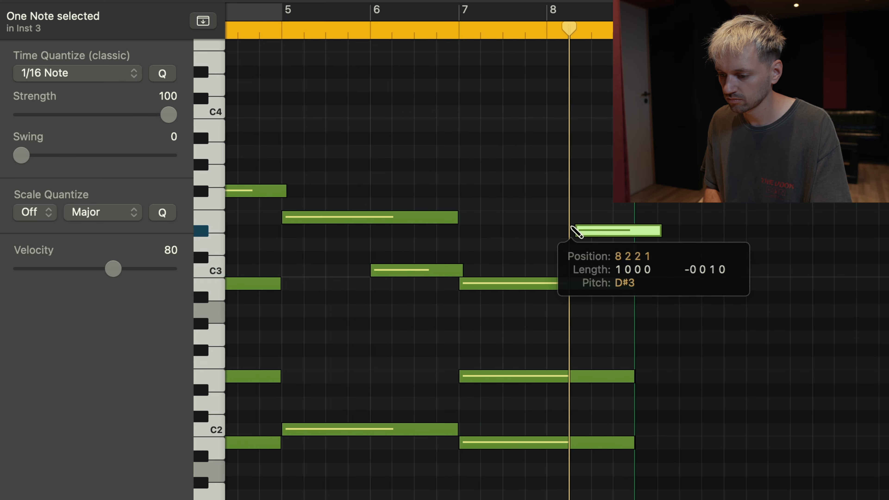
pyautogui.moveTo(596, 229); pyautogui.dragTo(587, 195)
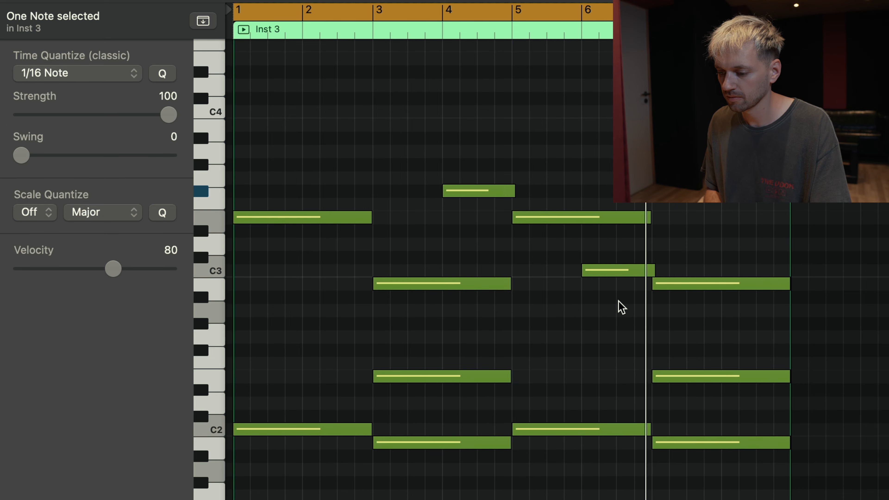
pyautogui.scroll(-2, 605, 348)
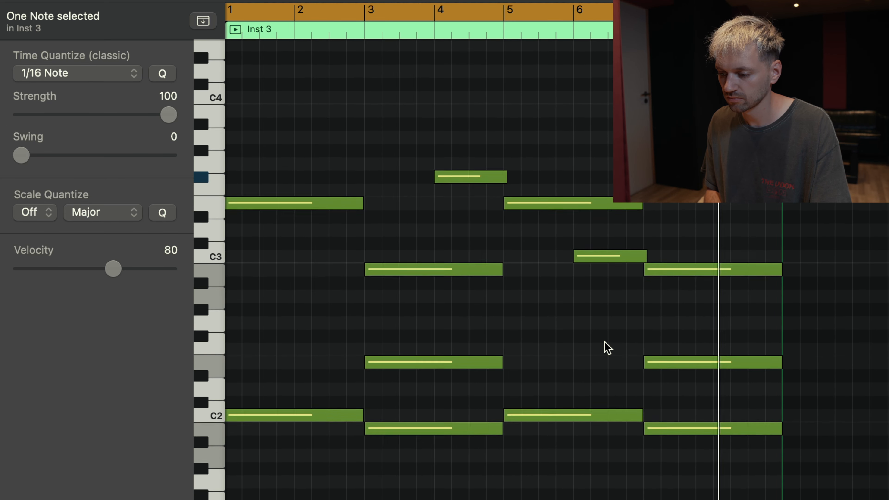
pyautogui.scroll(5, 608, 348)
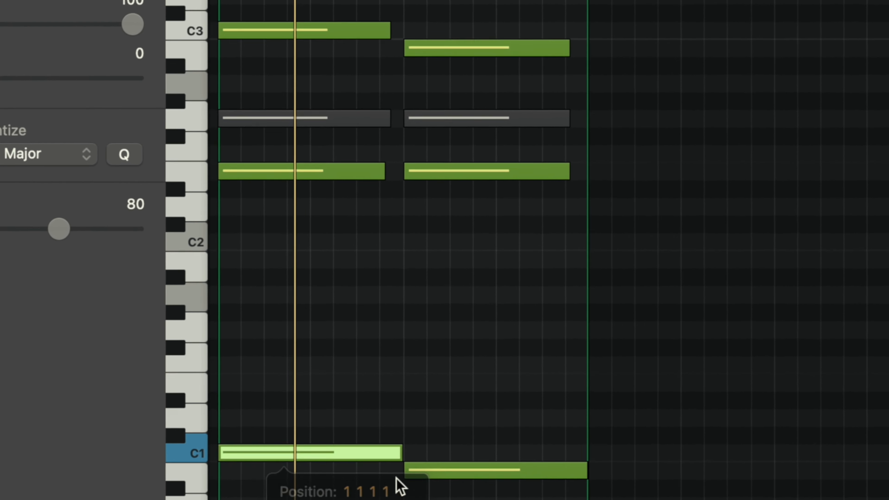
# Step: Audition the B0 bass note at bar 3 and the muted G2 and E2 of the first chord in the organ's Inst 3 region
pyautogui.click(577, 462)
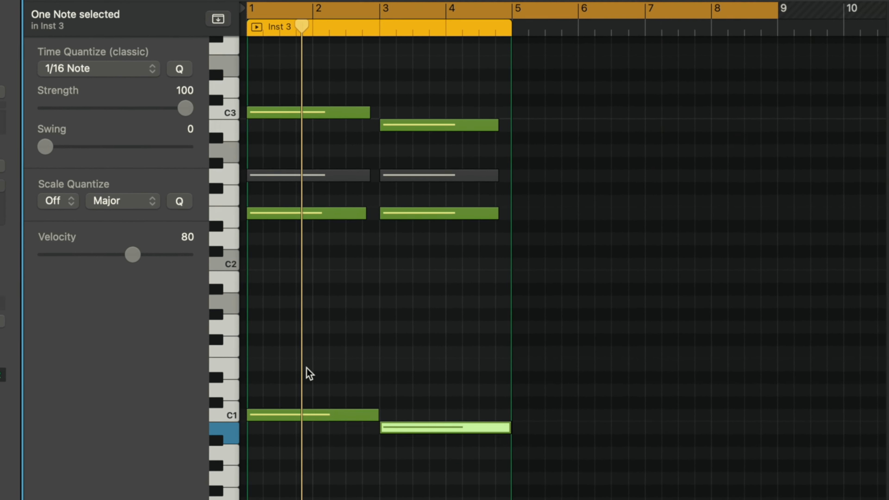
pyautogui.click(245, 174)
pyautogui.click(262, 231)
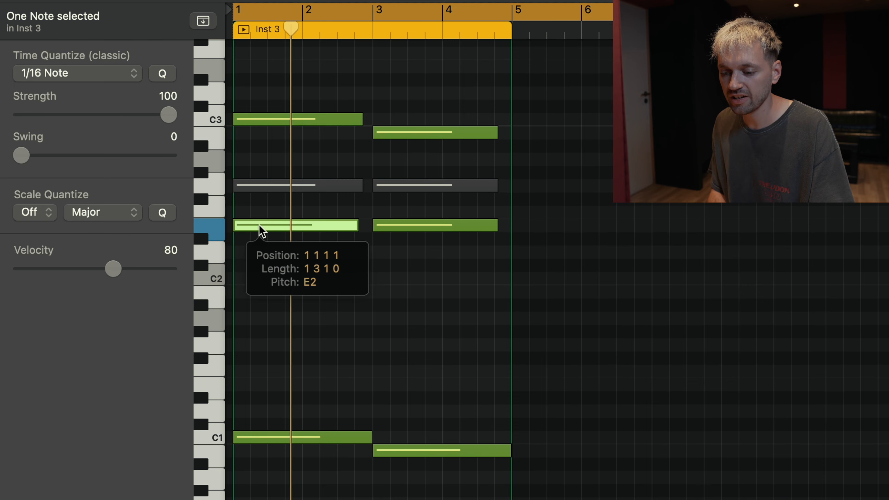
# Step: Audition the C3 of the first chord and the E2 and B2 of the second chord, and play the region
pyautogui.click(264, 119)
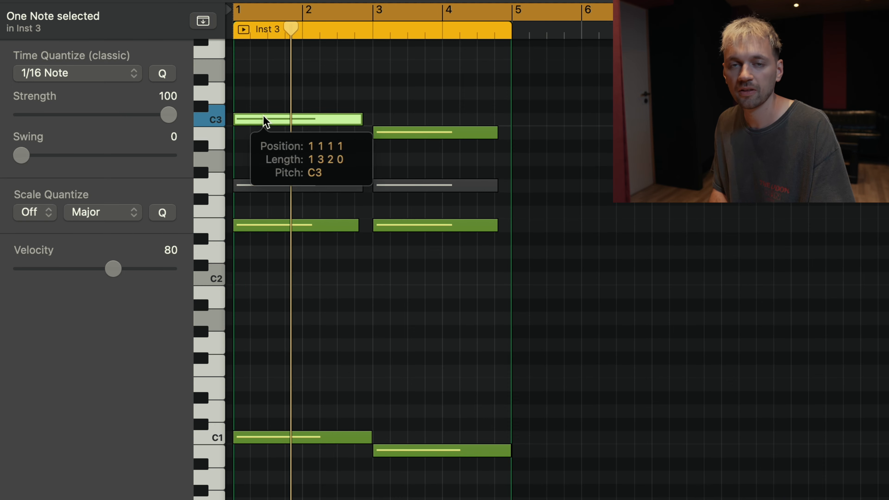
pyautogui.click(422, 226)
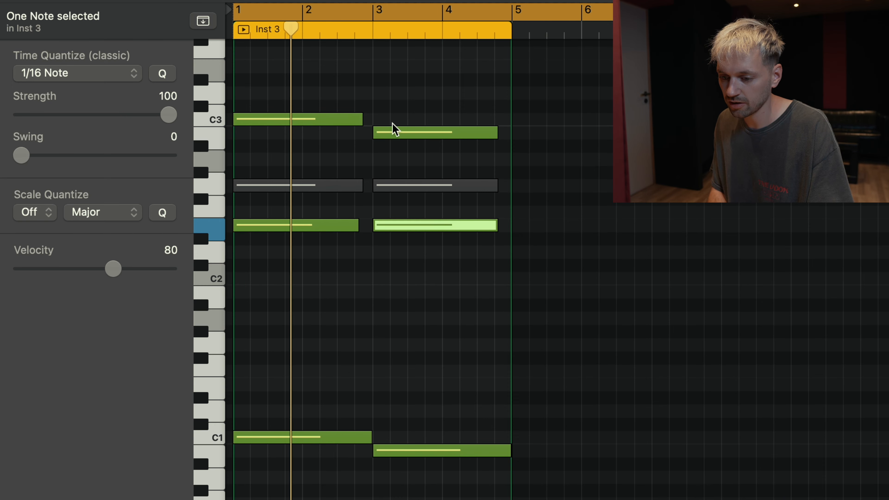
pyautogui.click(394, 129)
pyautogui.press('space')
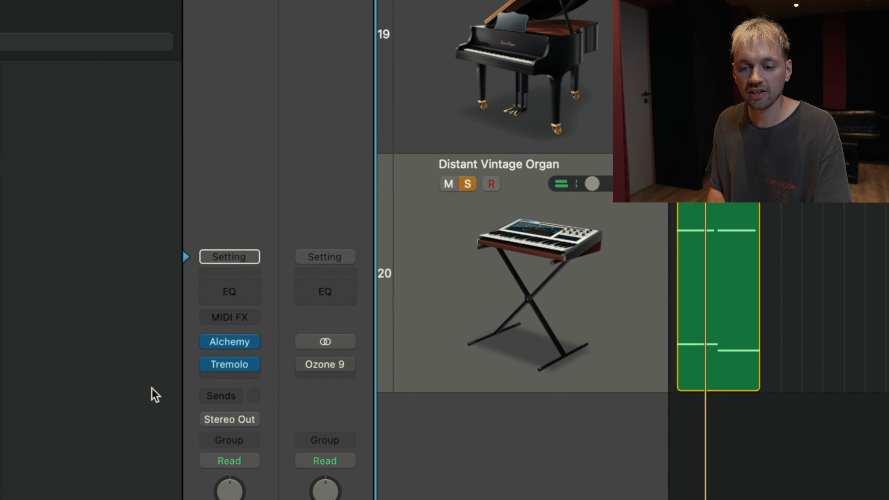
# Step: Open the organ track's Alchemy instrument, bypass the track's existing Tremolo effect and play the progression without it
pyautogui.moveTo(236, 325)
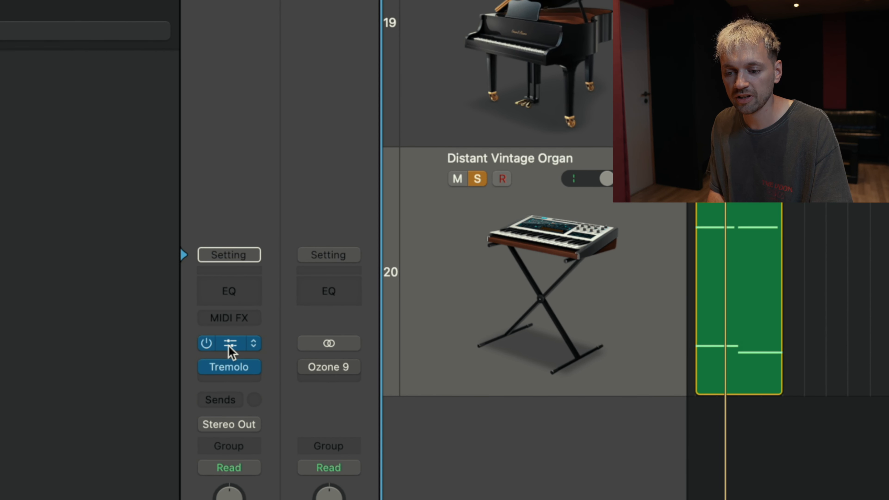
pyautogui.click(229, 343)
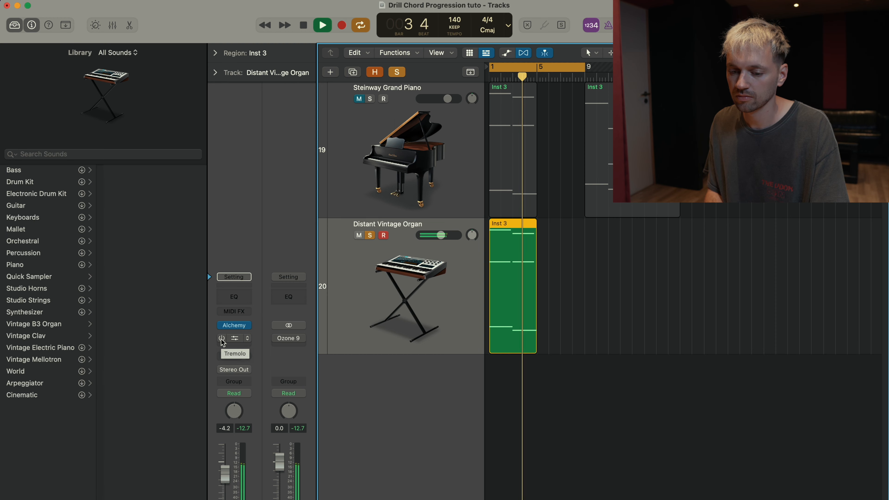
pyautogui.press('space')
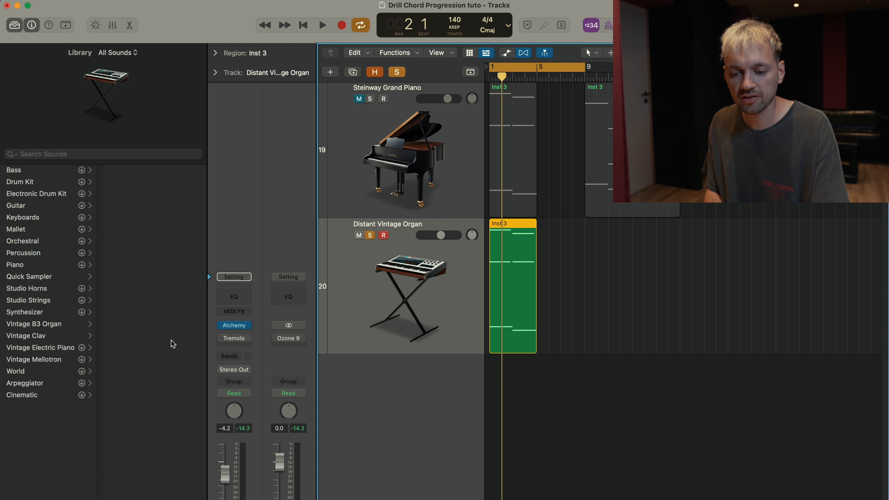
pyautogui.click(234, 338)
pyautogui.press('space')
pyautogui.click(283, 146)
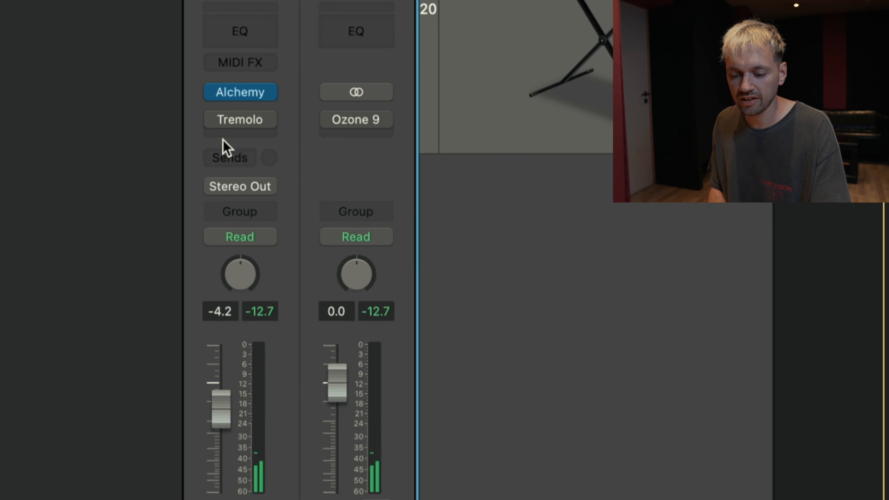
# Step: Insert a second Tremolo modulation effect in Dual Mono below the bypassed one on the Distant Vintage Organ channel
pyautogui.click(224, 135)
pyautogui.moveTo(397, 422)
pyautogui.moveTo(531, 491)
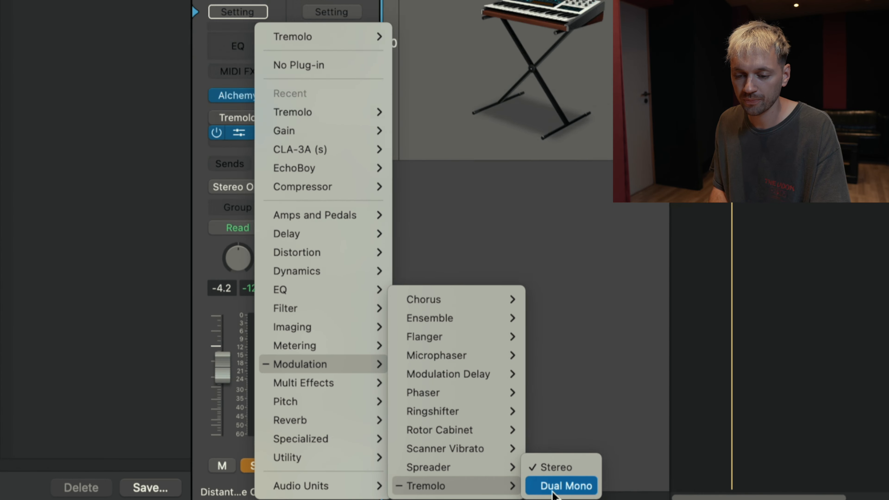
pyautogui.click(652, 483)
# Step: Set the new Tremolo's smoothing to 48% and adjust its depth while the progression plays
pyautogui.click(241, 32)
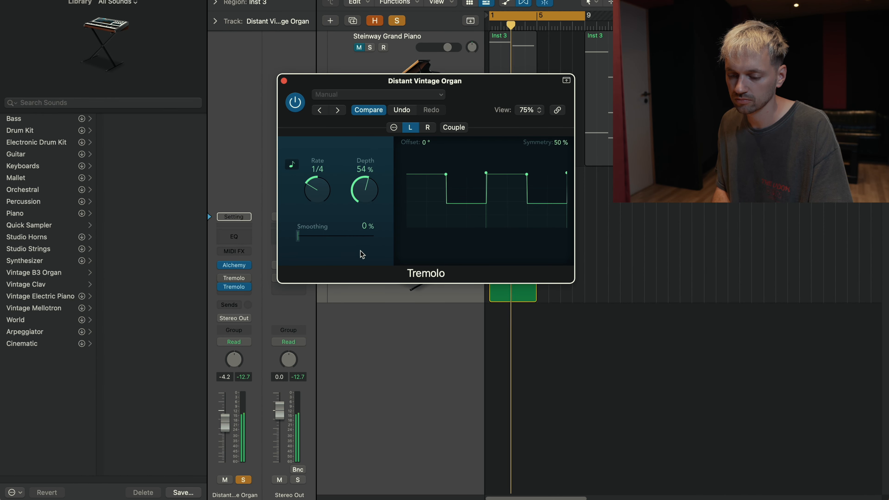
pyautogui.moveTo(297, 240); pyautogui.dragTo(340, 247)
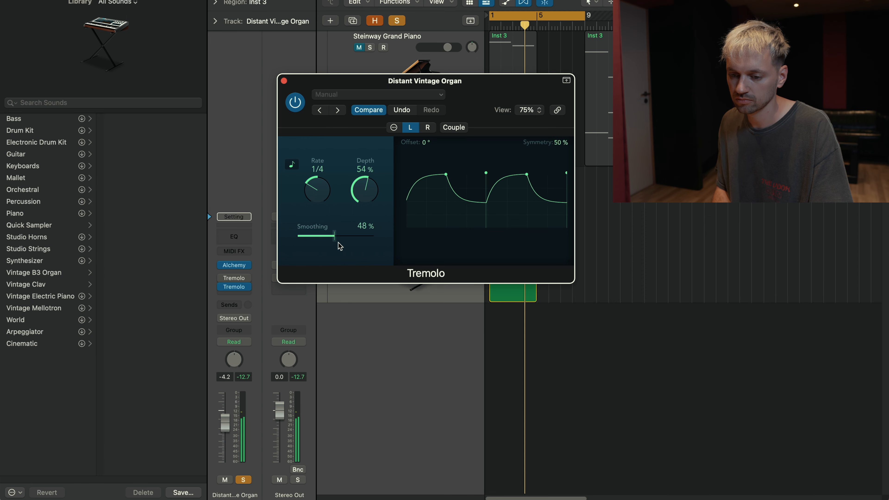
pyautogui.moveTo(363, 185); pyautogui.dragTo(363, 186)
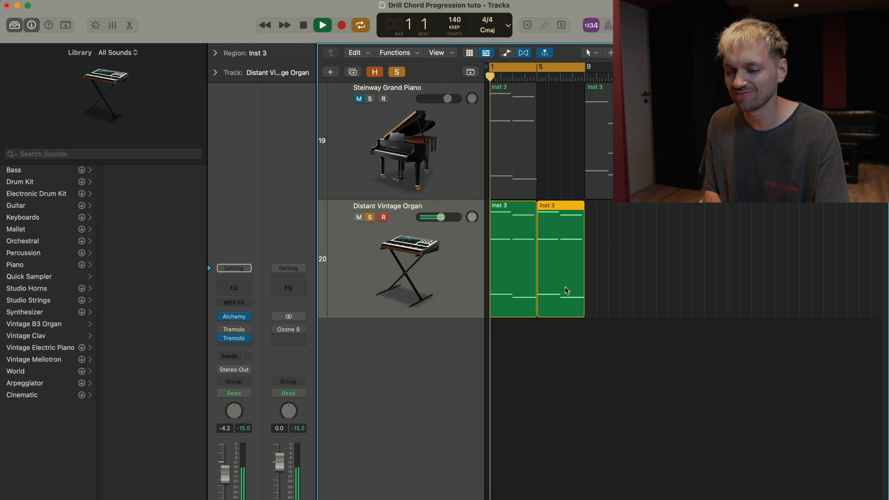
# Step: Open the two organ Inst 3 regions in the piano roll with the notes of all four chords in view
pyautogui.doubleClick(499, 296)
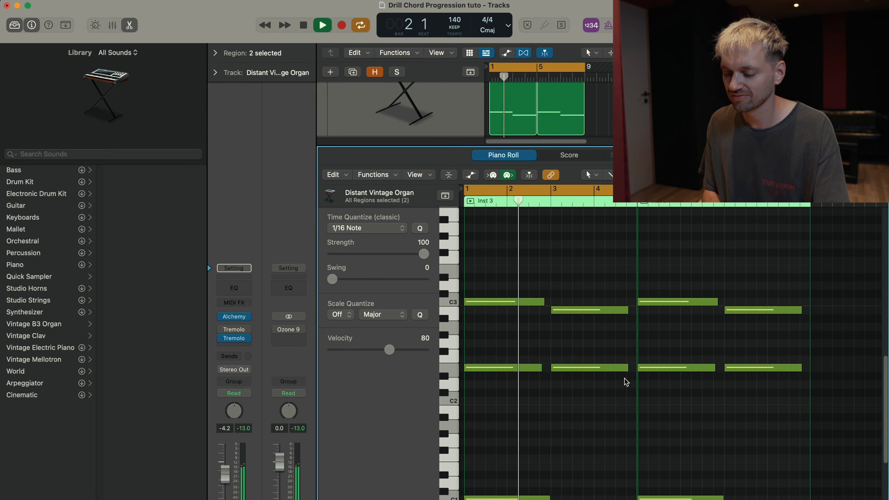
pyautogui.scroll(3, 626, 380)
pyautogui.scroll(-3, 626, 375)
pyautogui.scroll(-3, 730, 382)
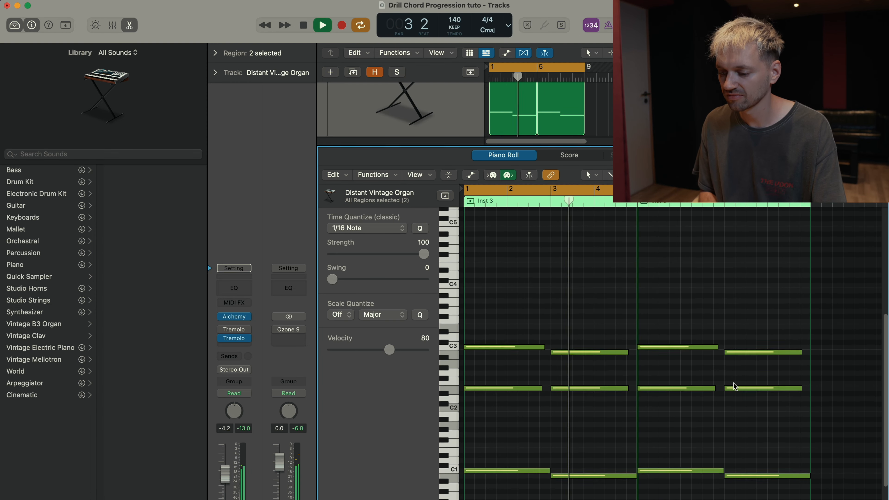